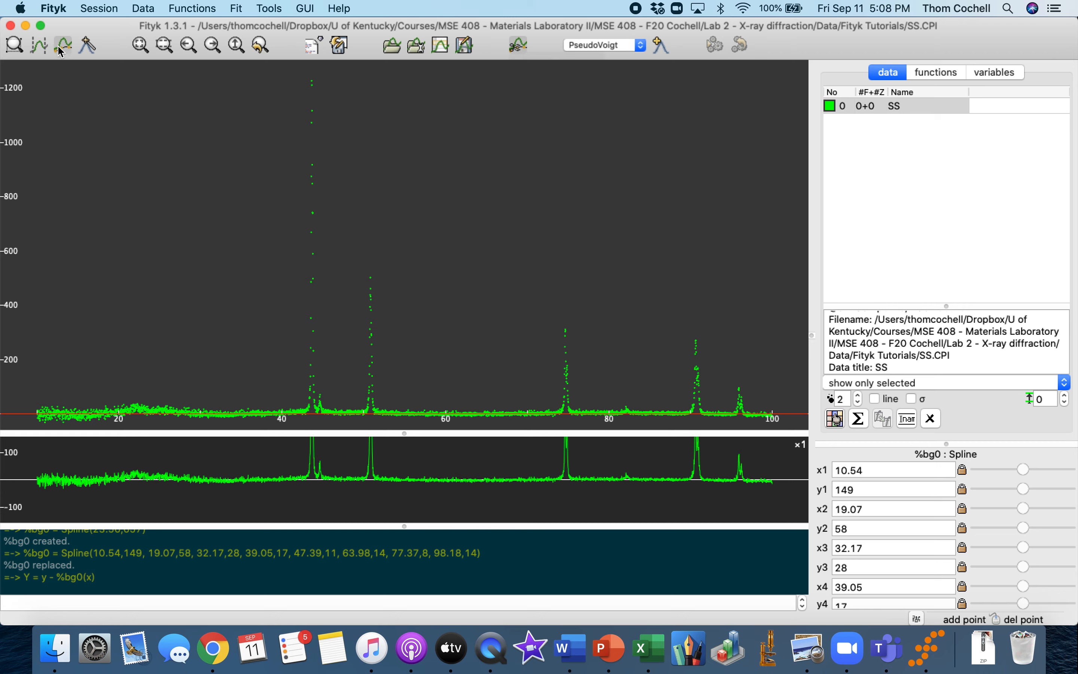
Add five automatically guessed PseudoVoigt peaks to the strongest reflections of the SS diffraction pattern.
click(85, 53)
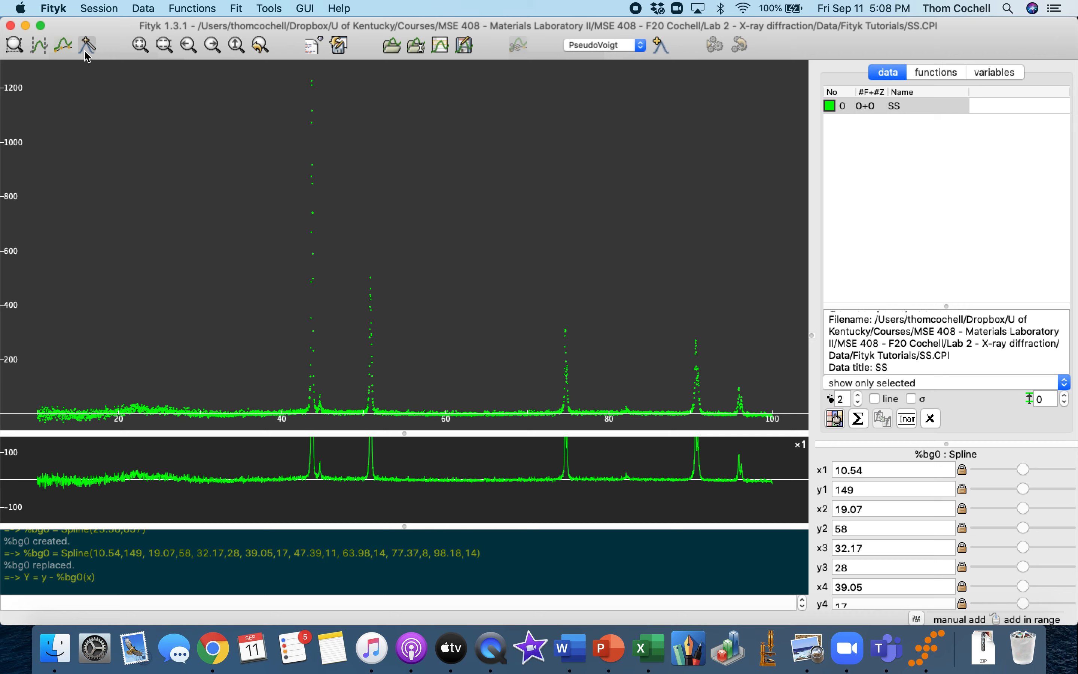
click(660, 44)
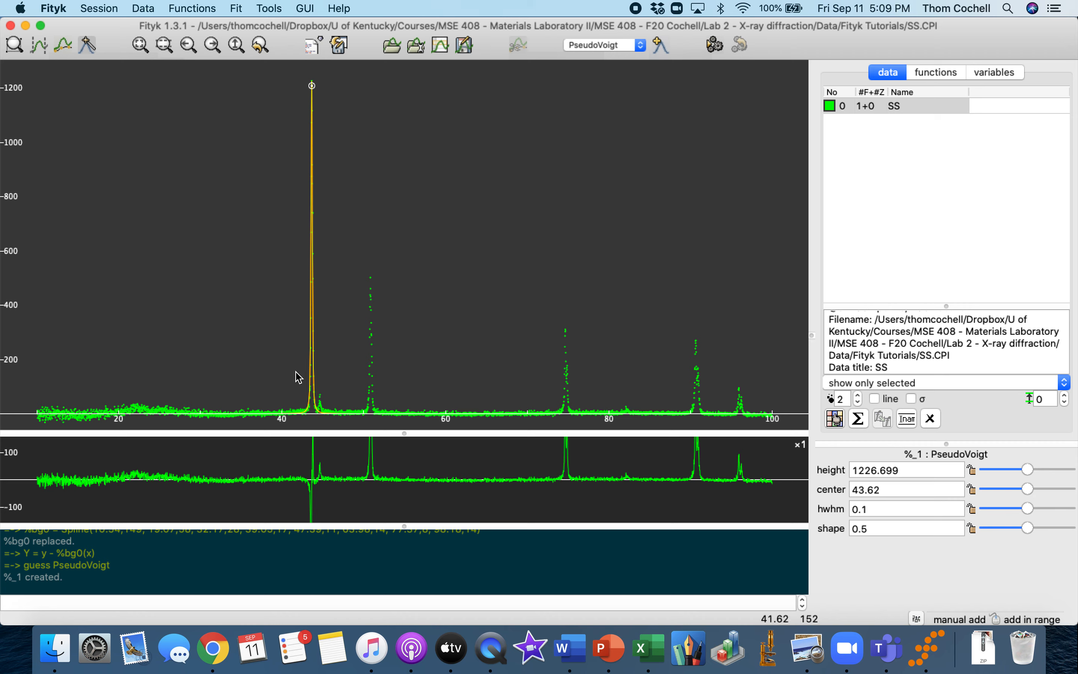
click(658, 45)
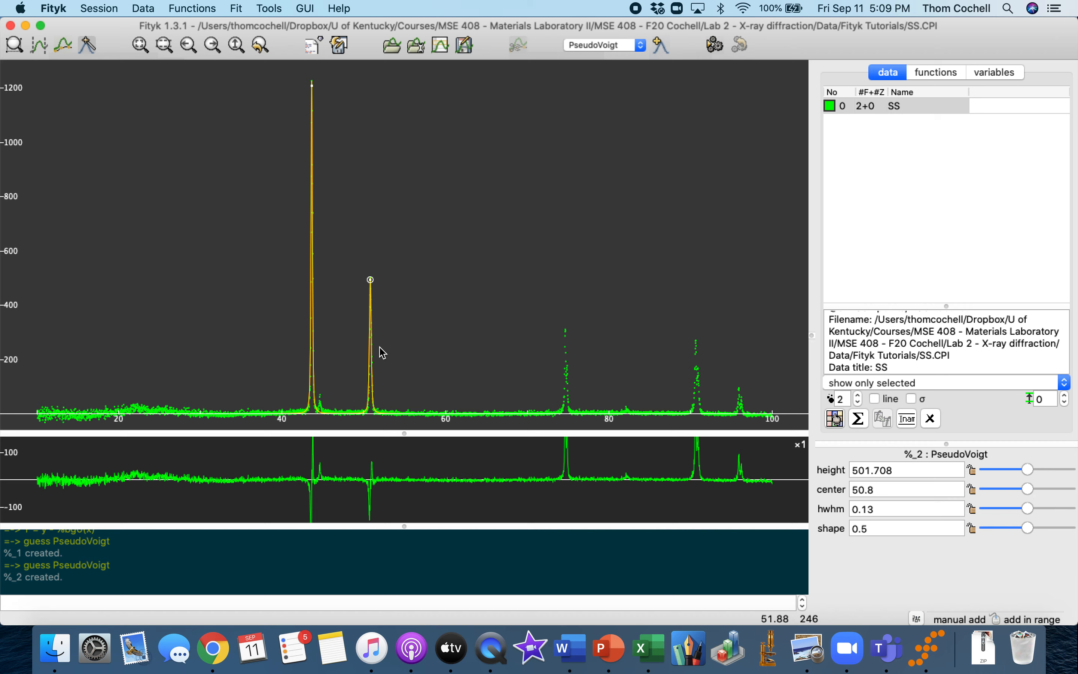
click(660, 47)
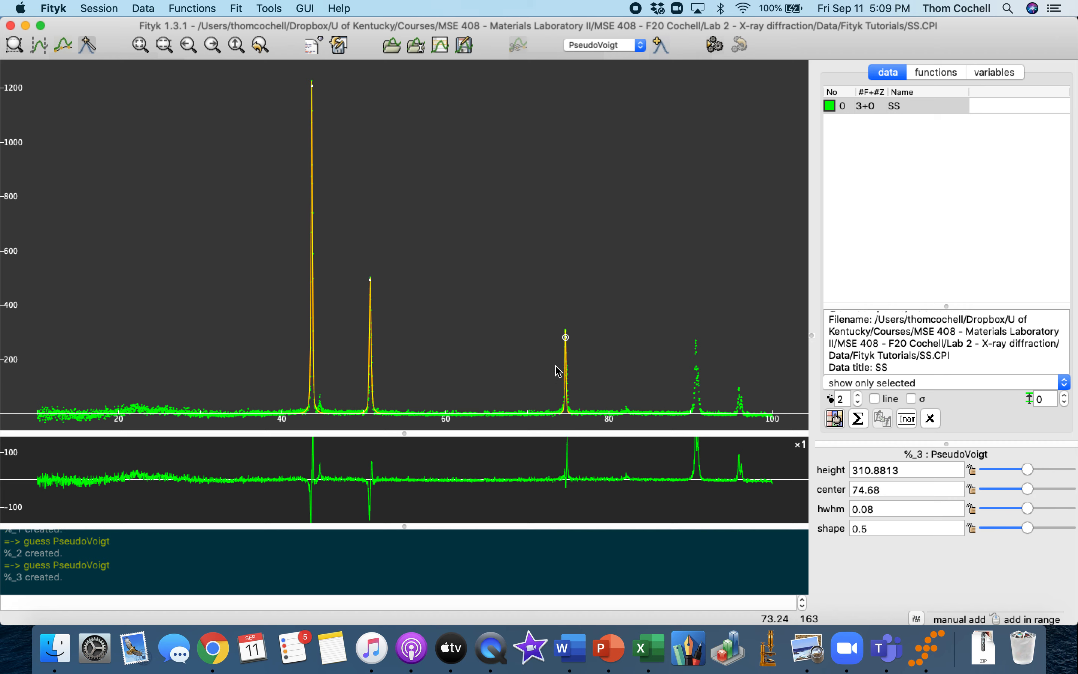
click(661, 45)
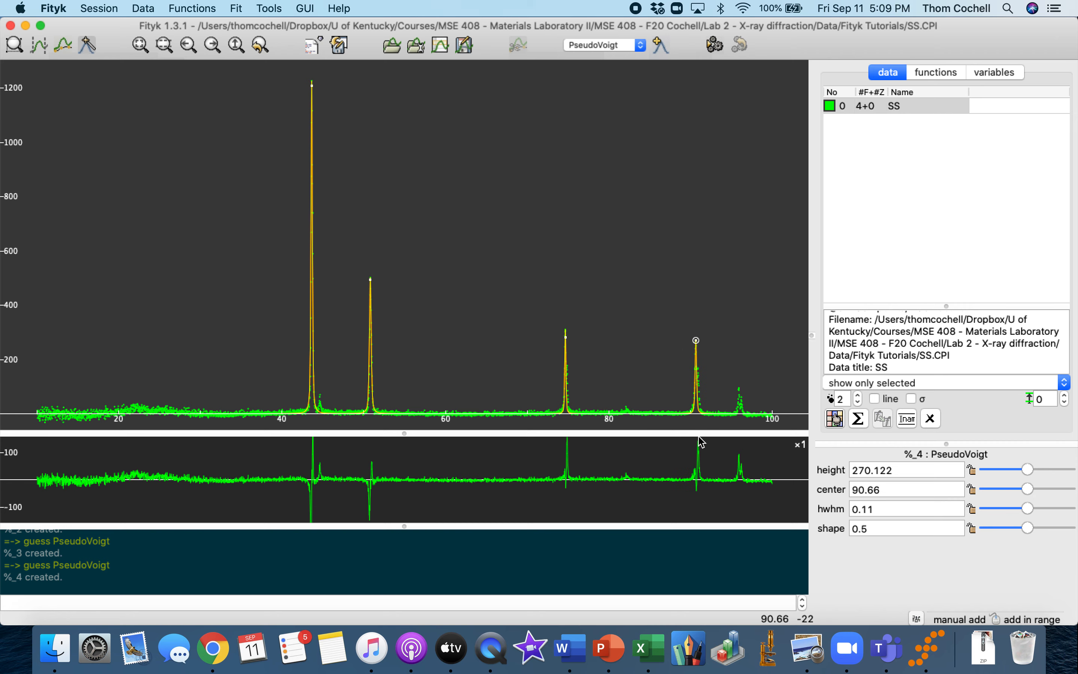
click(661, 48)
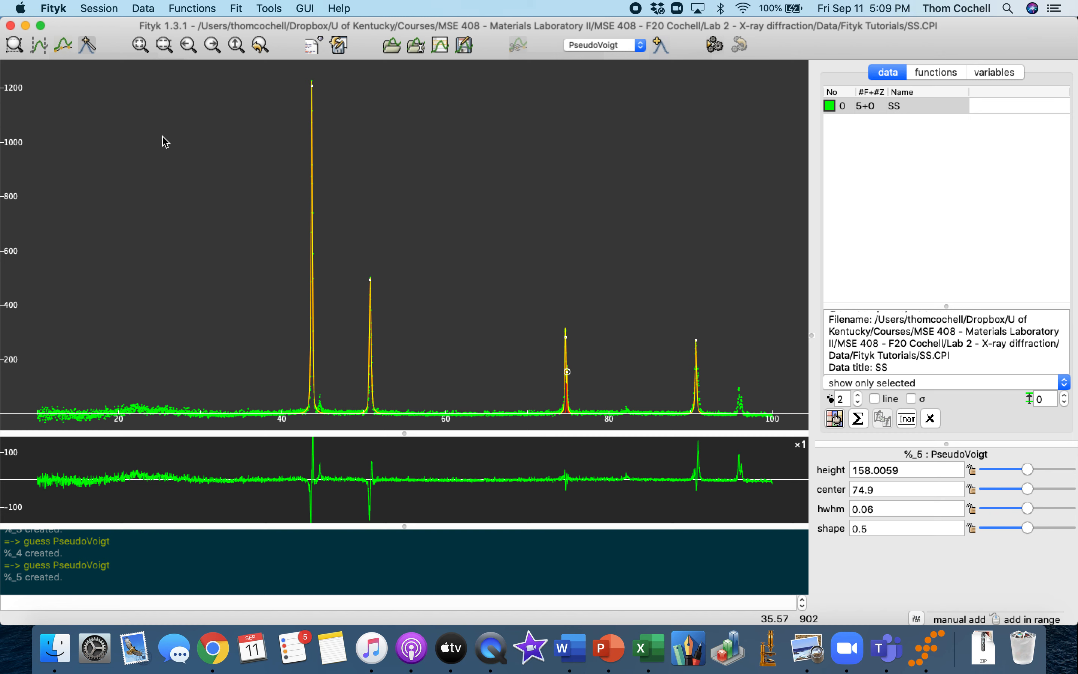
Check the split peak near 75 degrees up close and auto-add two more PseudoVoigt peaks to the pattern.
click(16, 47)
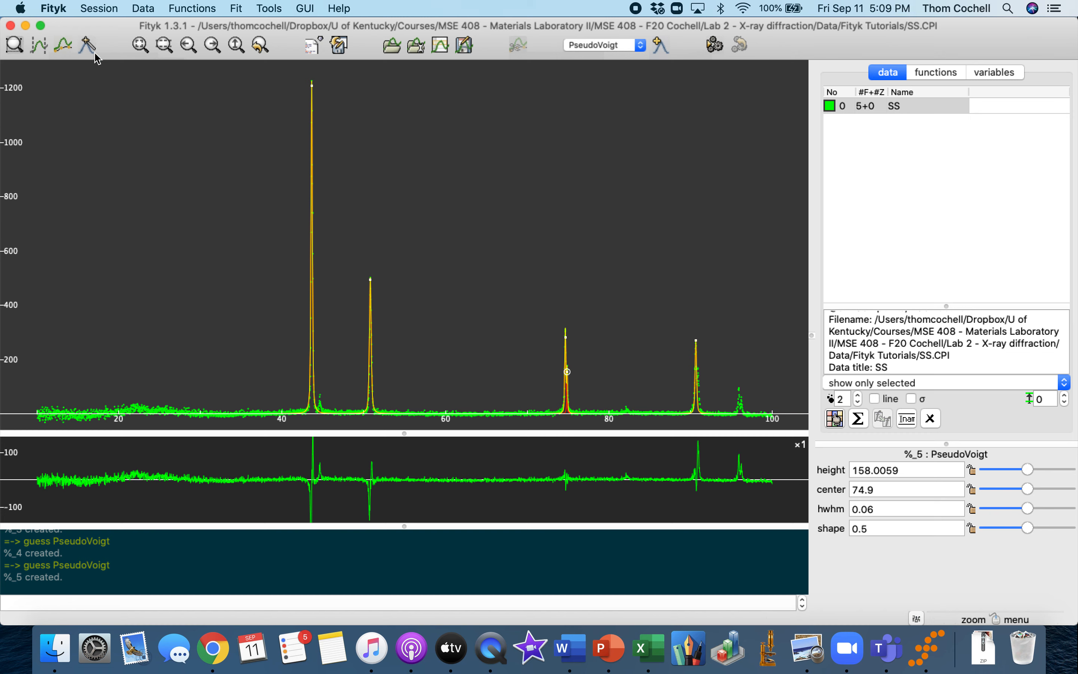
drag(546, 307, 593, 418)
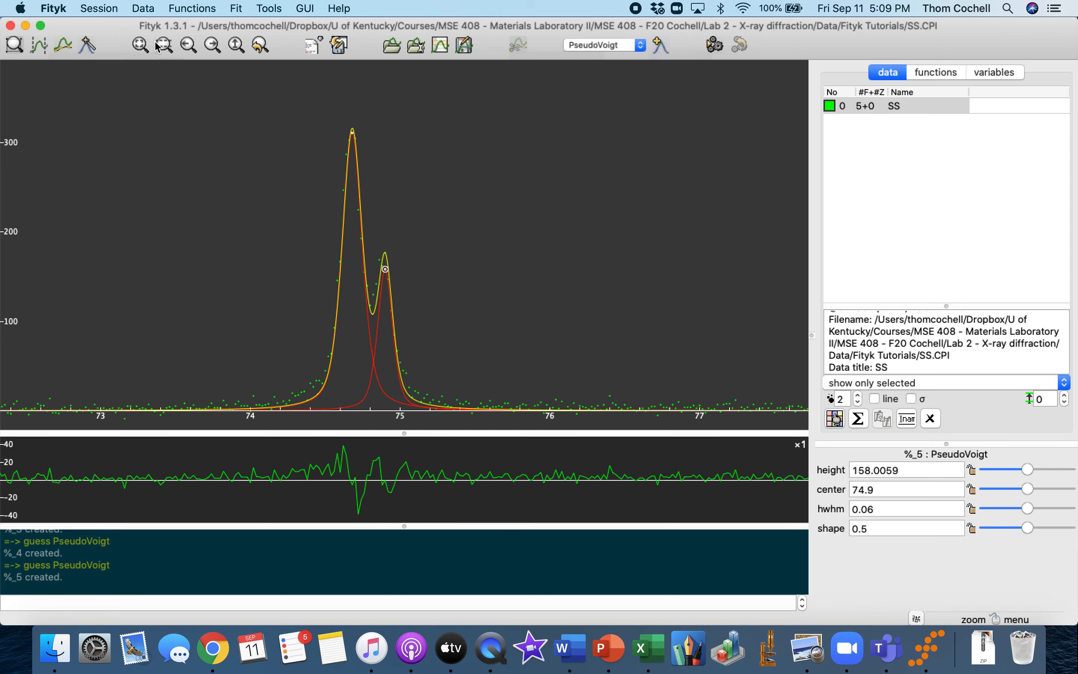
click(139, 45)
click(89, 44)
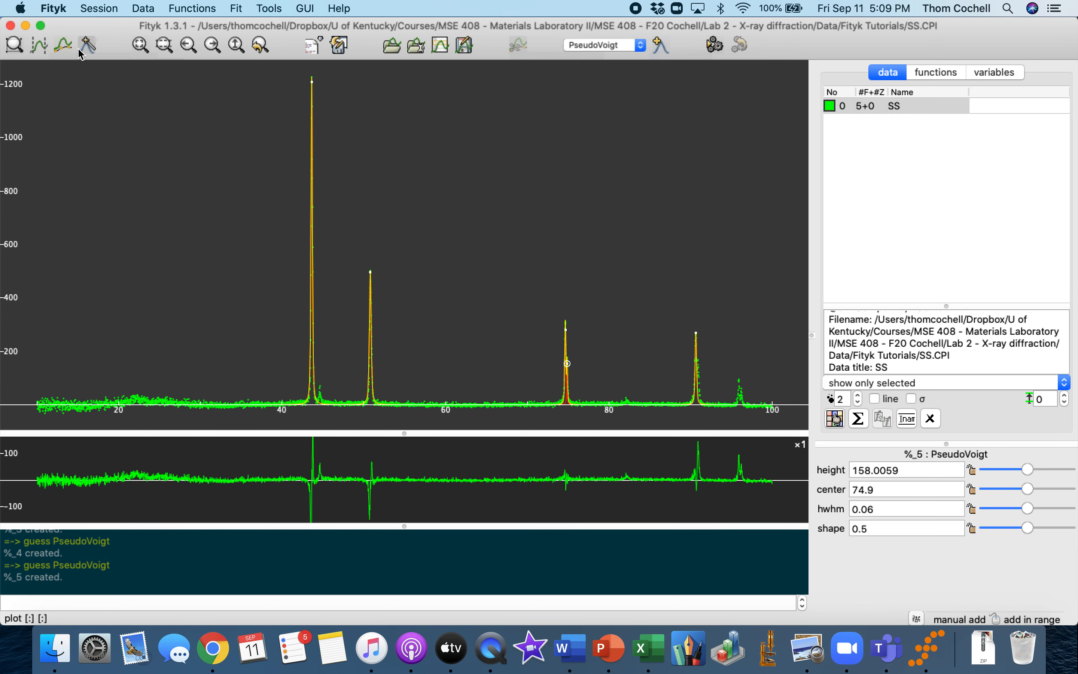
click(663, 48)
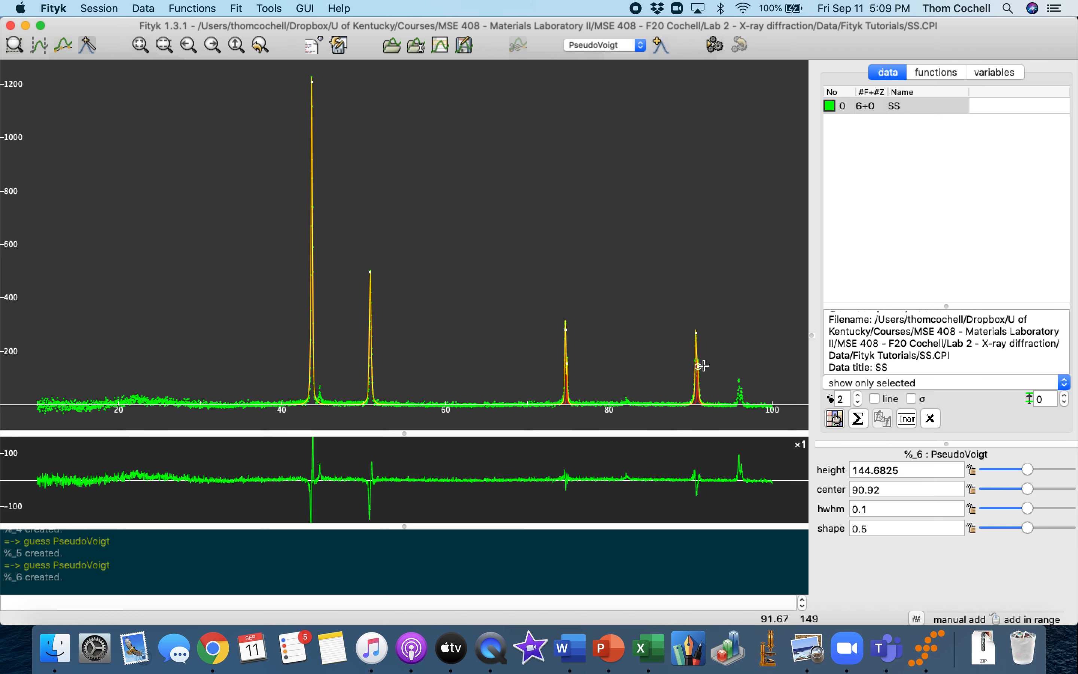
click(663, 49)
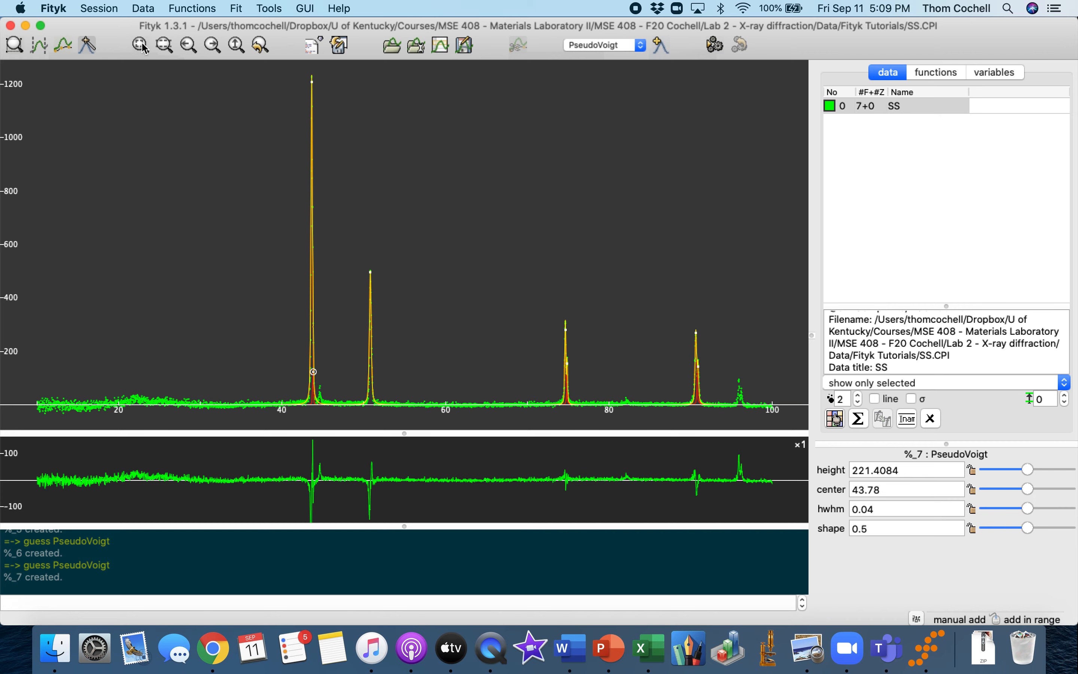
Check the fit of the tallest peak near 43.6 and auto-add three further PseudoVoigt peaks.
click(17, 45)
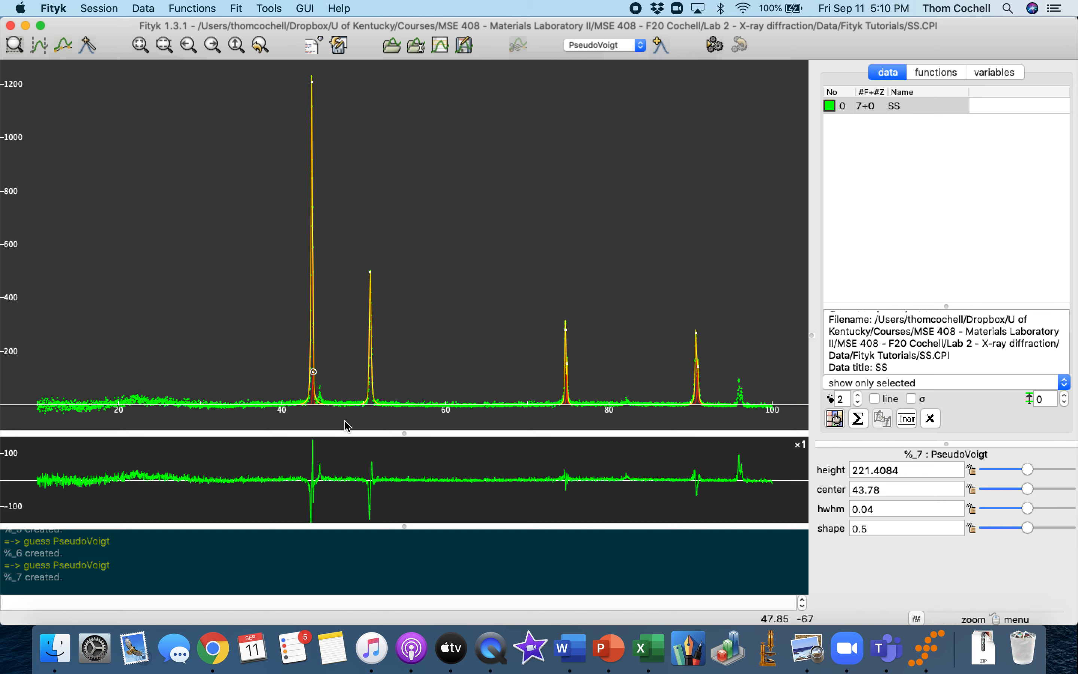
drag(332, 414, 290, 65)
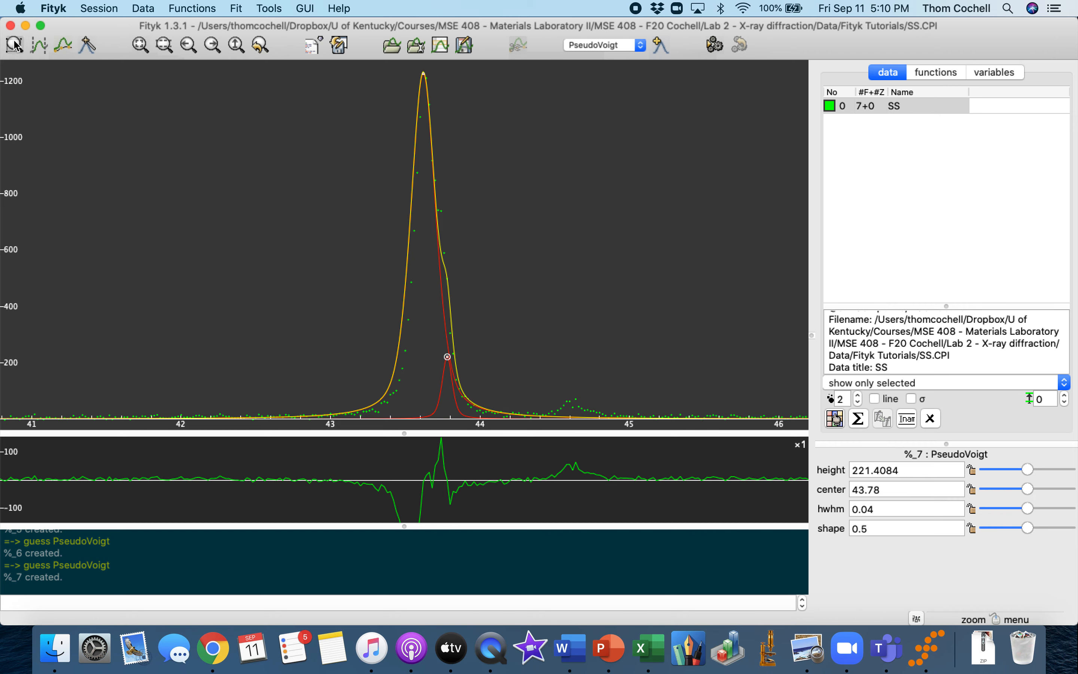
click(82, 46)
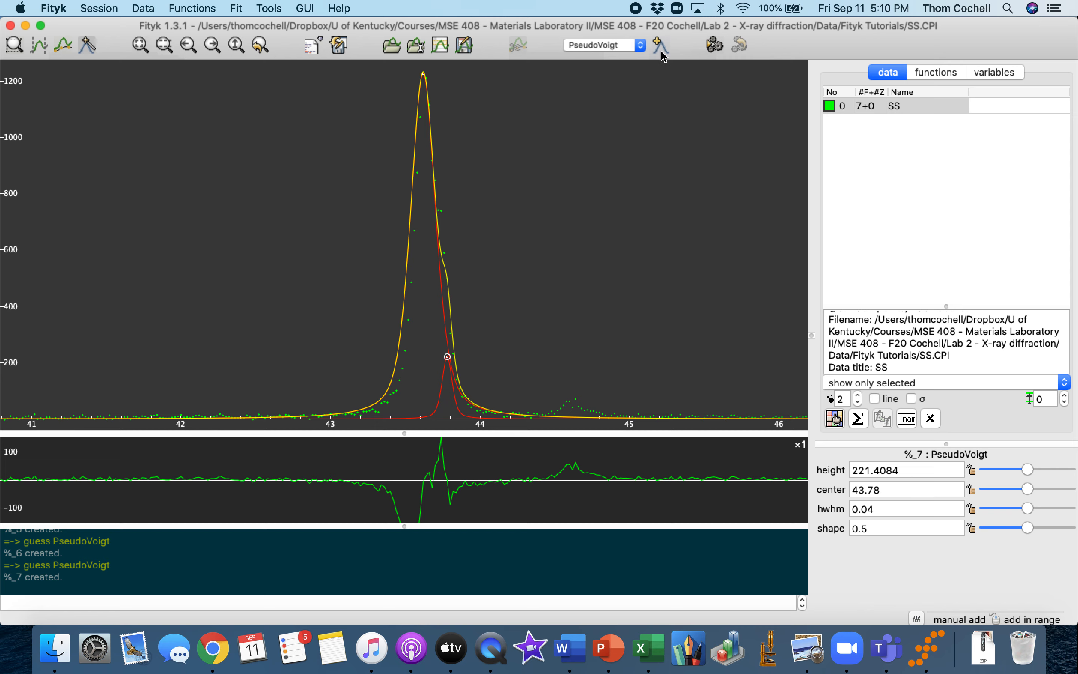
click(143, 45)
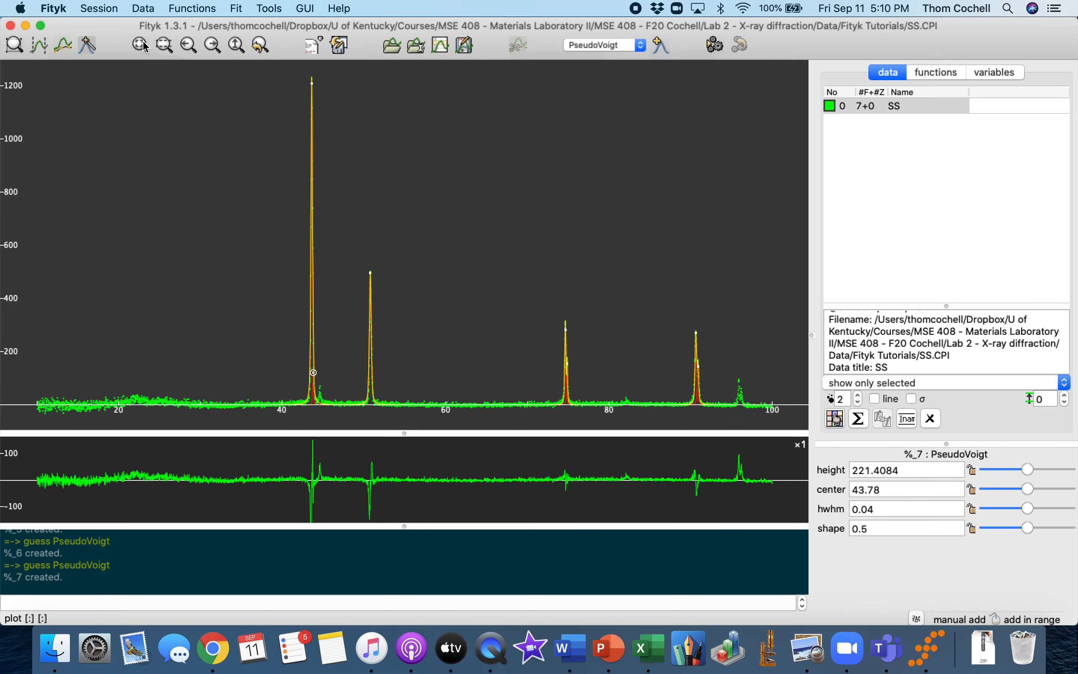
click(661, 46)
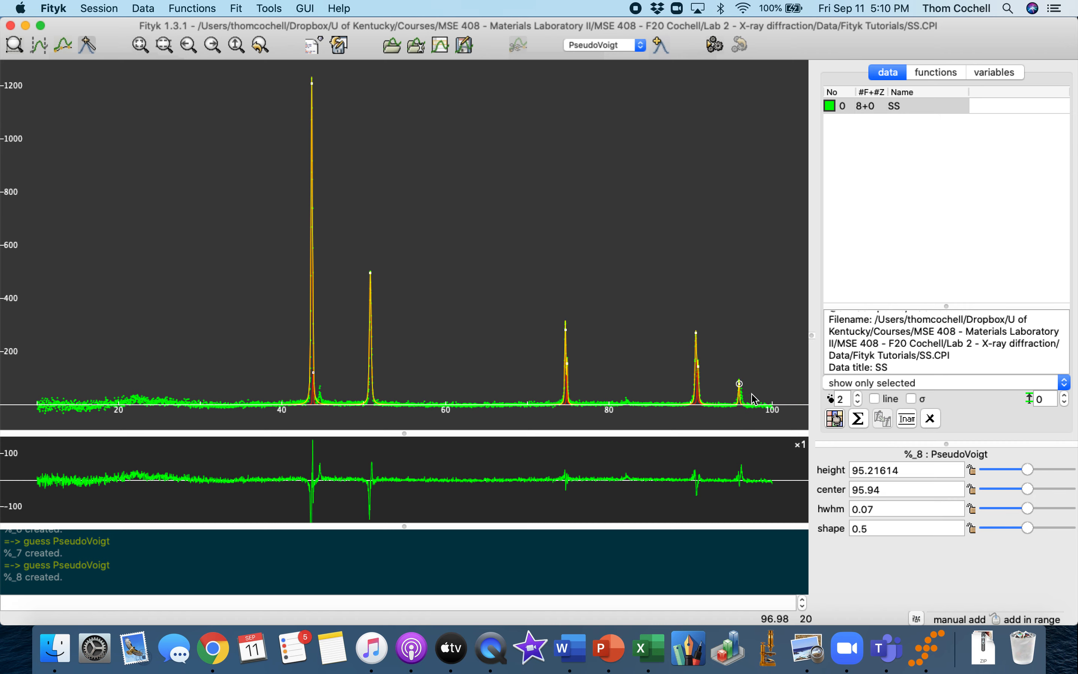
click(661, 46)
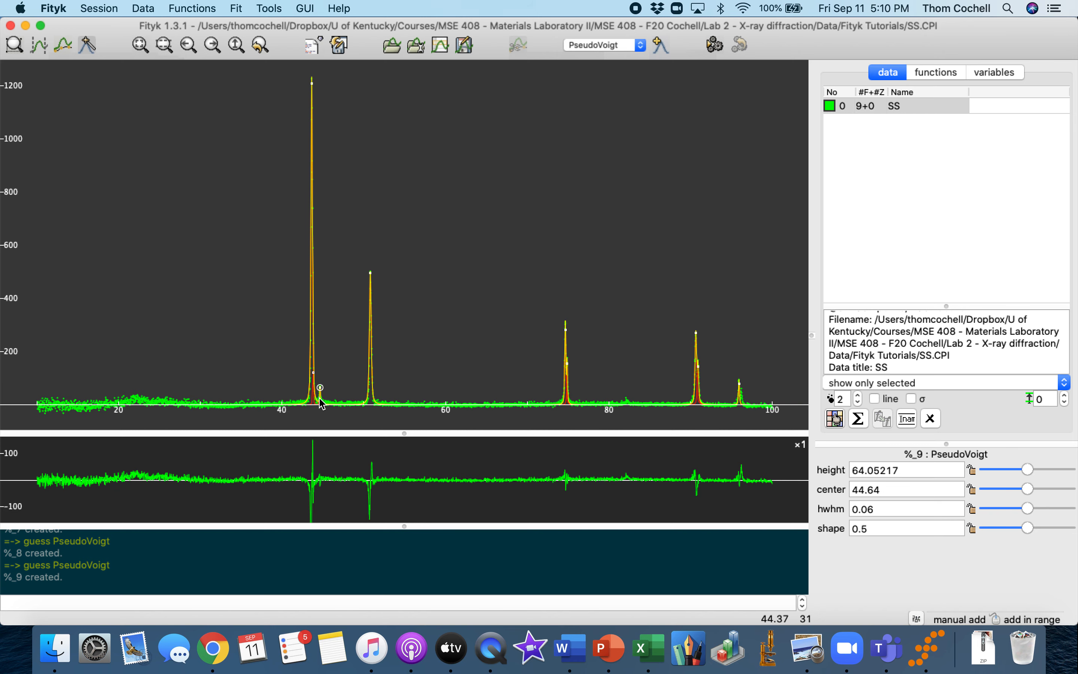
click(660, 46)
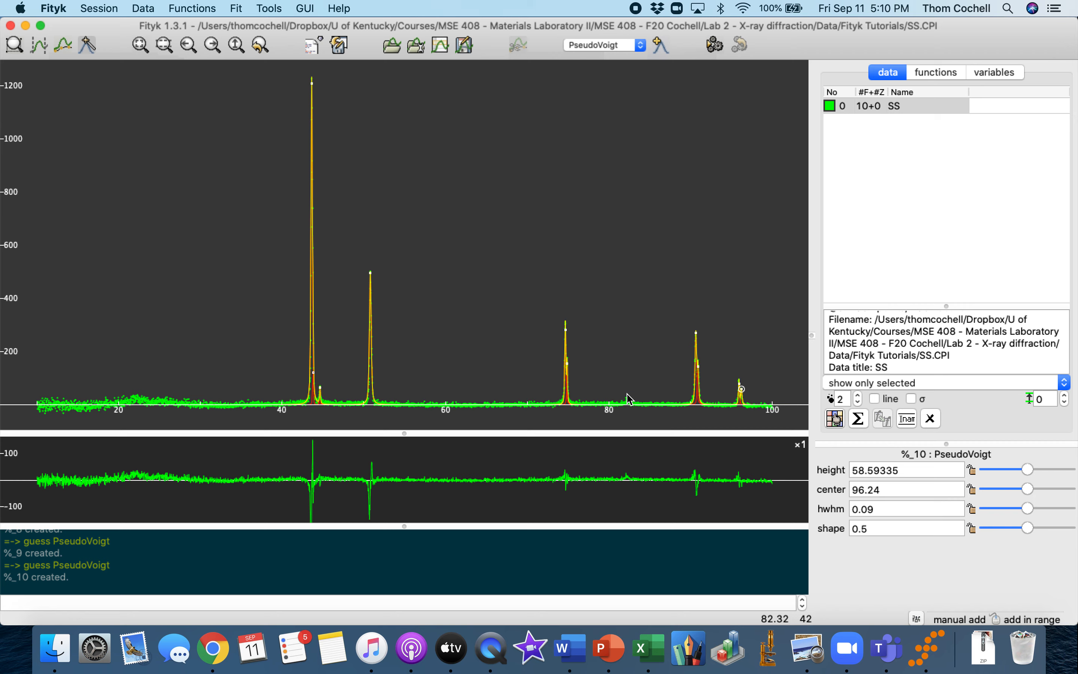
Try placing a broad PseudoVoigt peak manually at about 80.3 with a height of about 45, and delete it.
click(140, 45)
drag(615, 384, 638, 393)
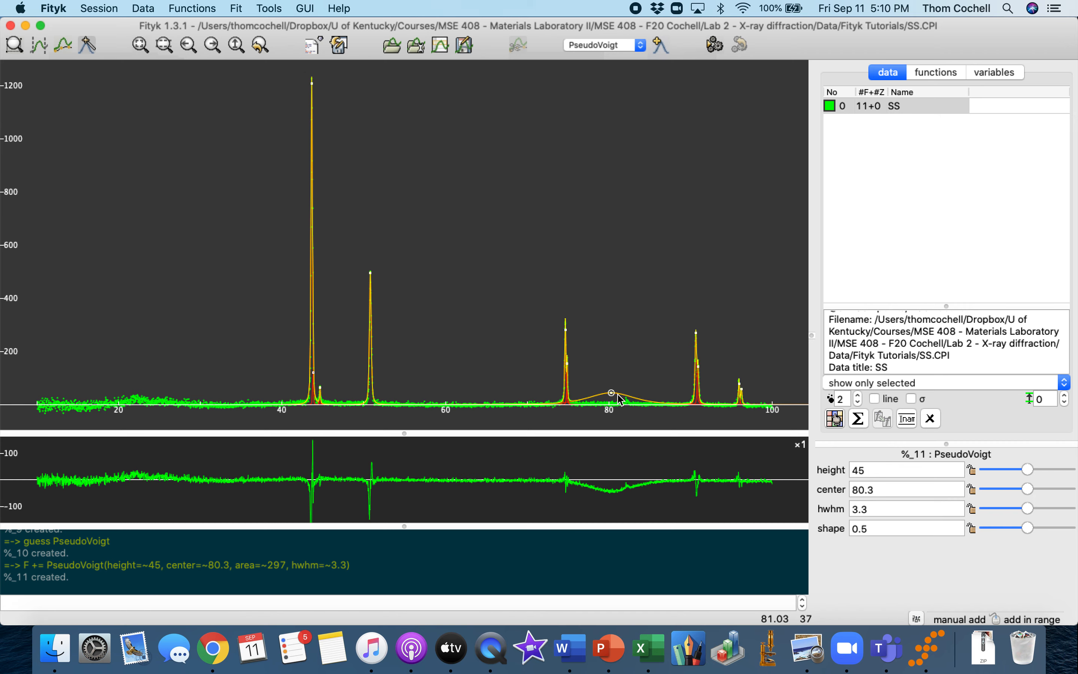
right_click(611, 392)
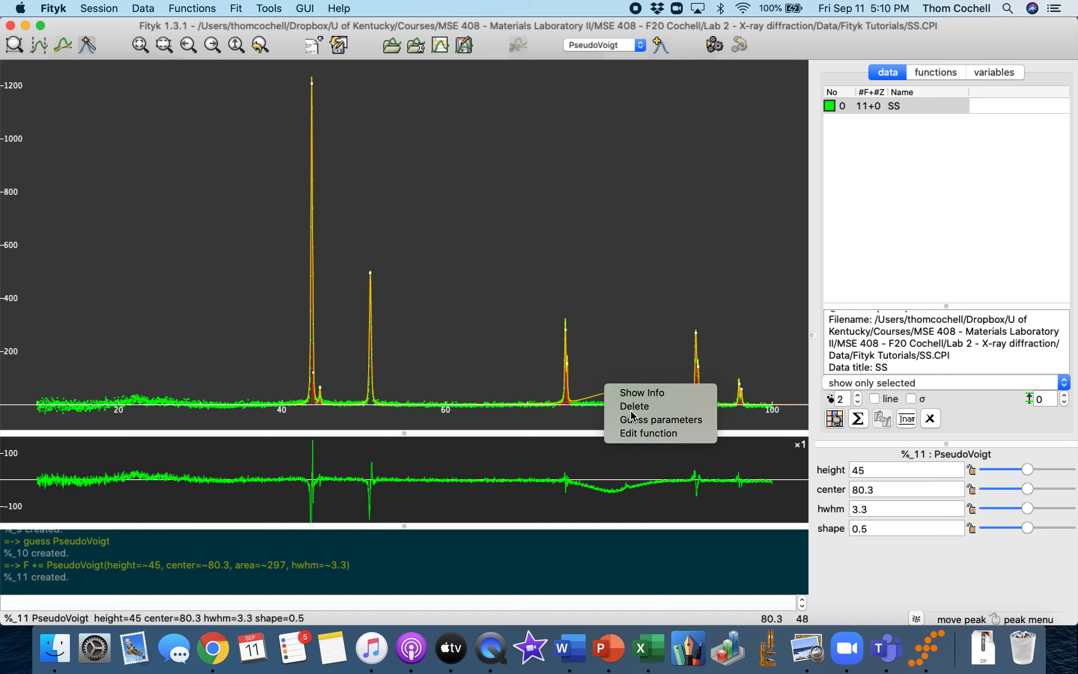
click(629, 408)
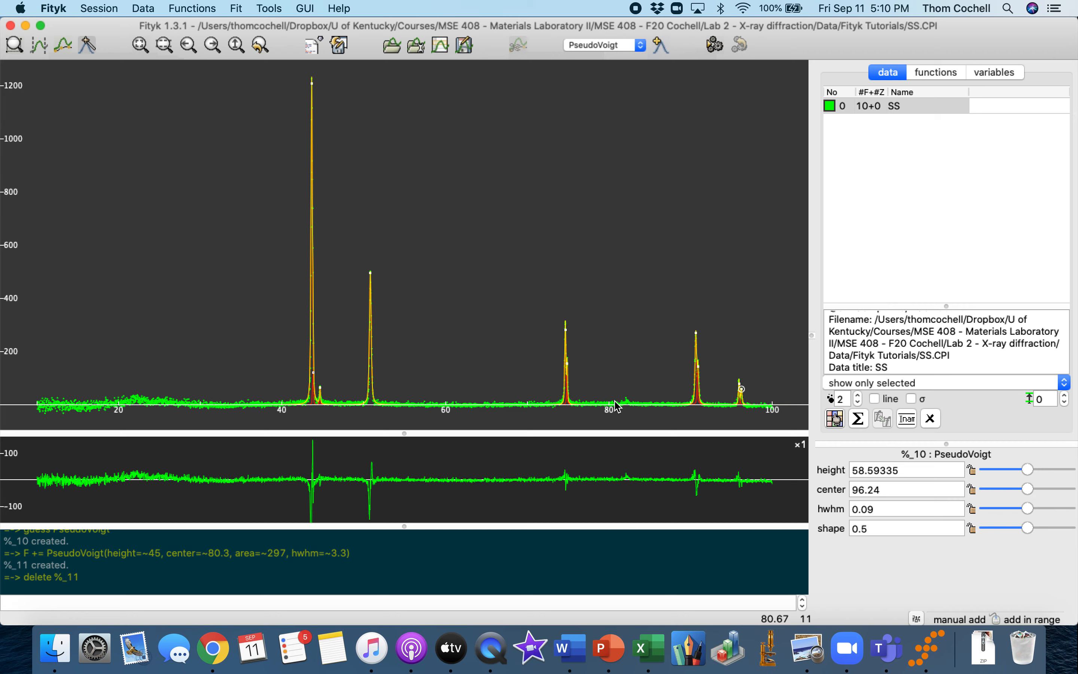
Examine the weak bump in the data between about 80.2 and 84.3.
click(17, 50)
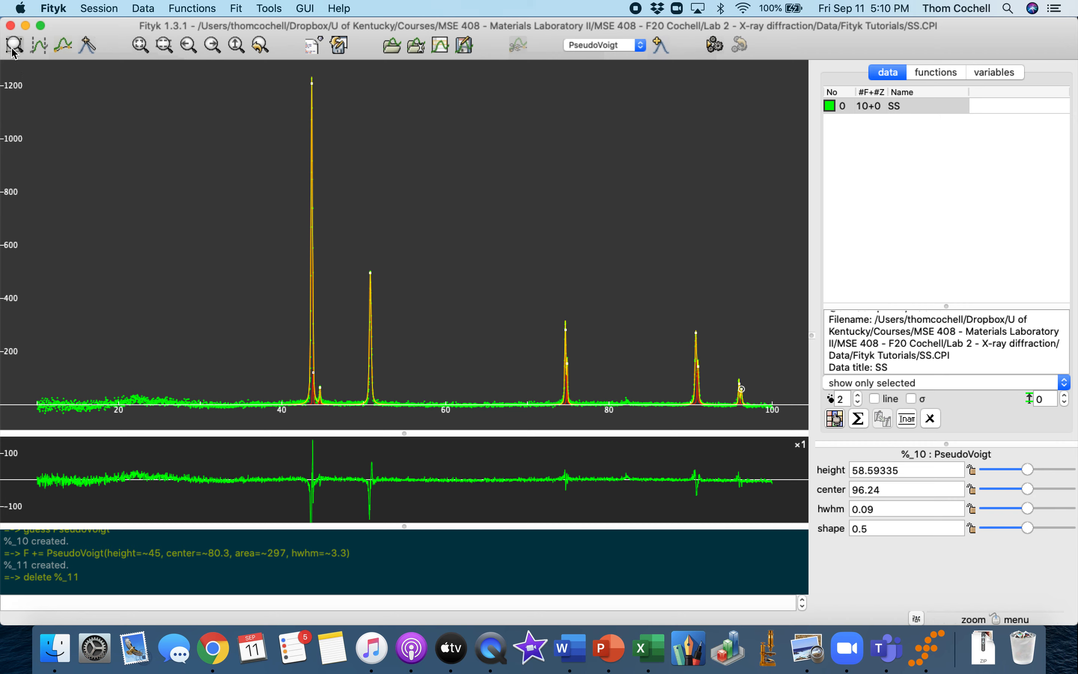
drag(611, 385, 647, 416)
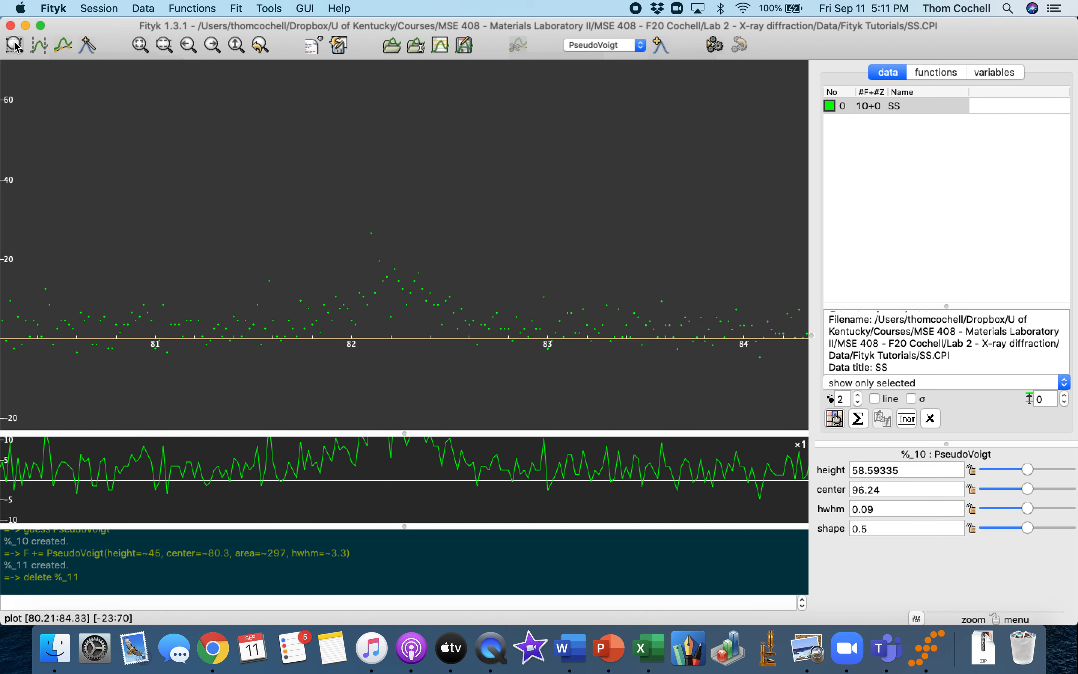
click(140, 45)
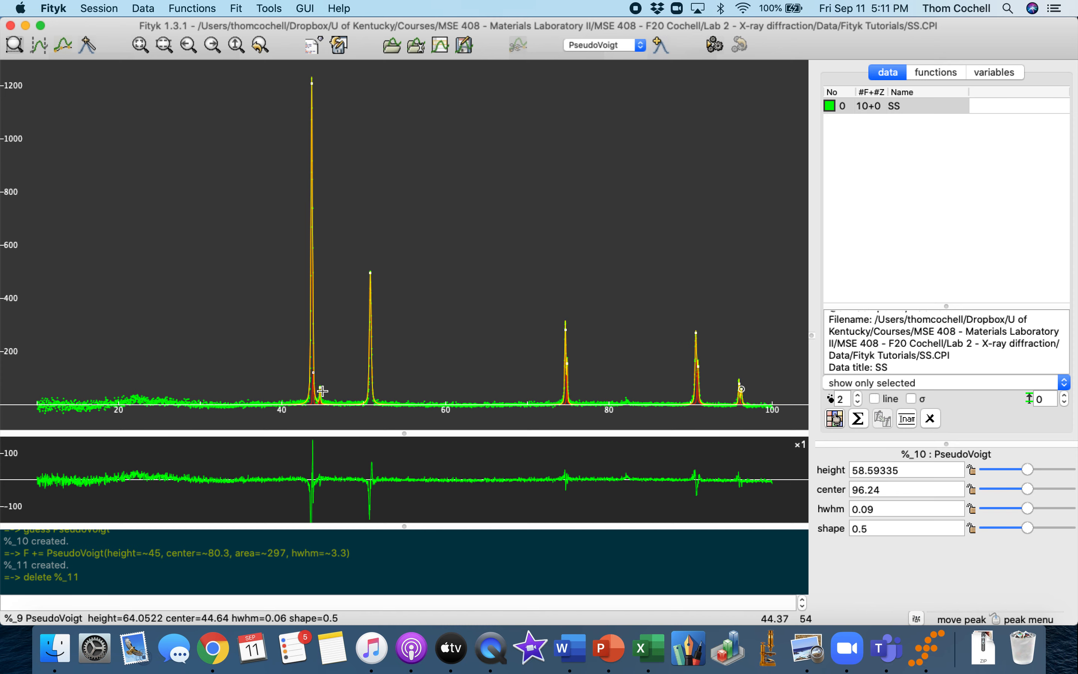
Delete the small PseudoVoigt peak at 44.64, beside the tallest reflection.
click(333, 409)
click(299, 66)
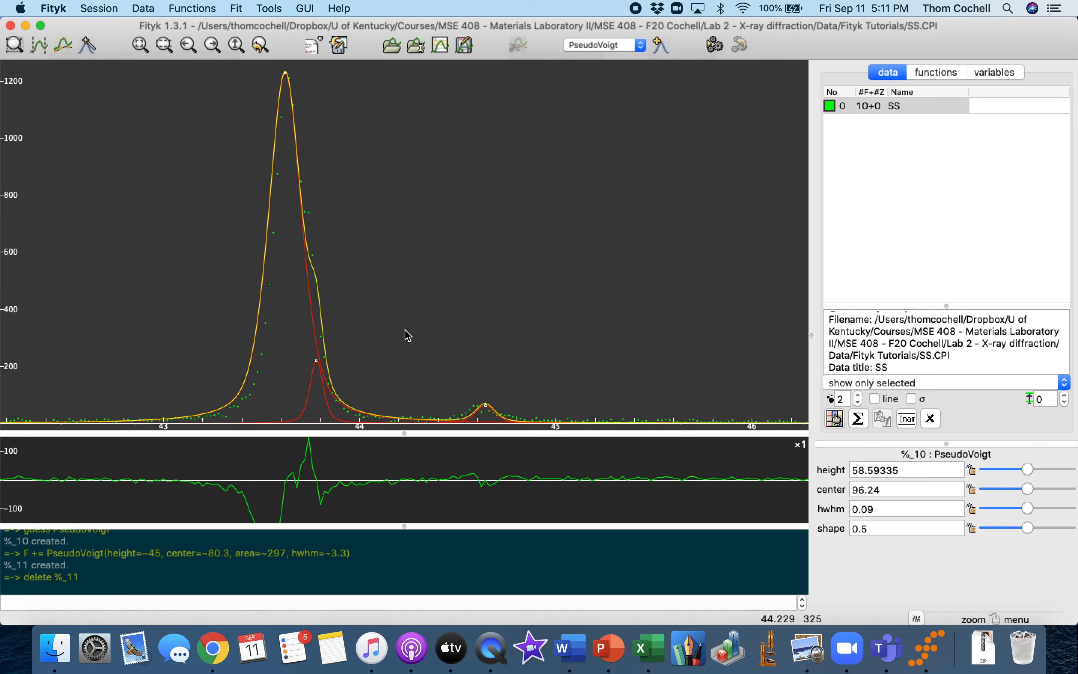
right_click(484, 404)
click(513, 425)
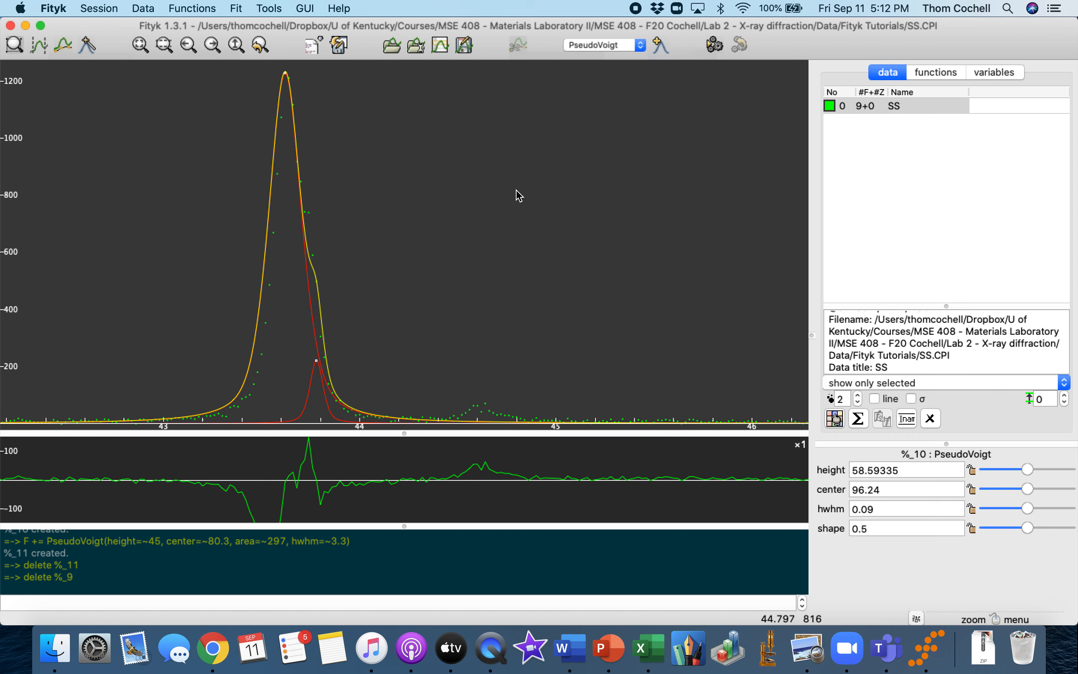
Try an automatically guessed PseudoVoigt peak on the small bump near 44.6, and delete it.
click(661, 45)
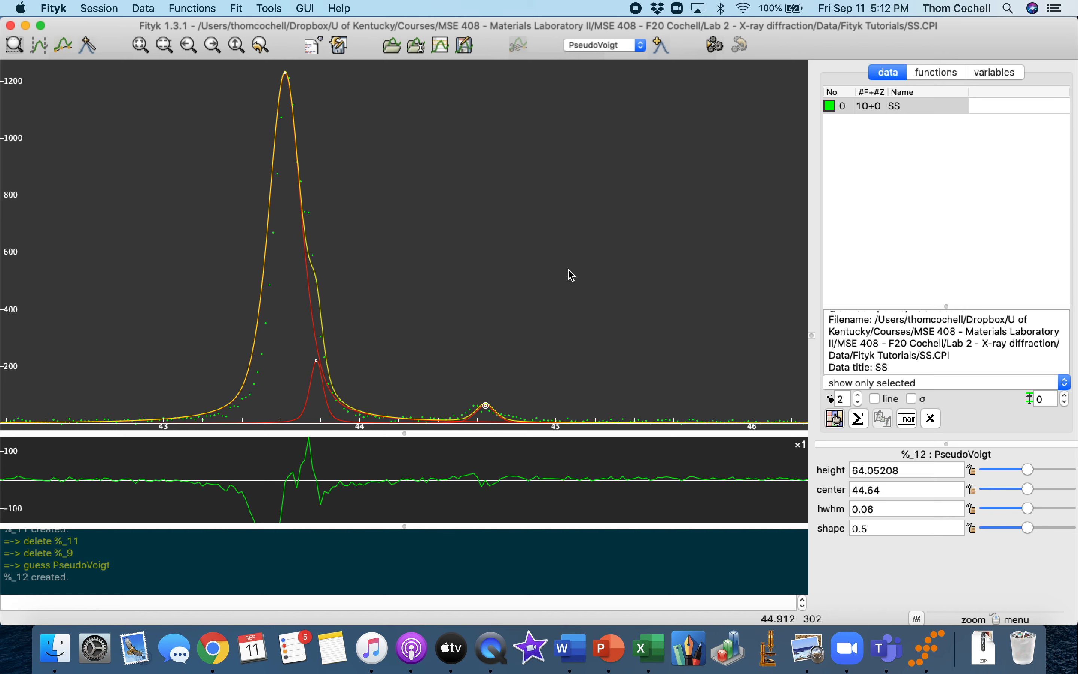
right_click(486, 403)
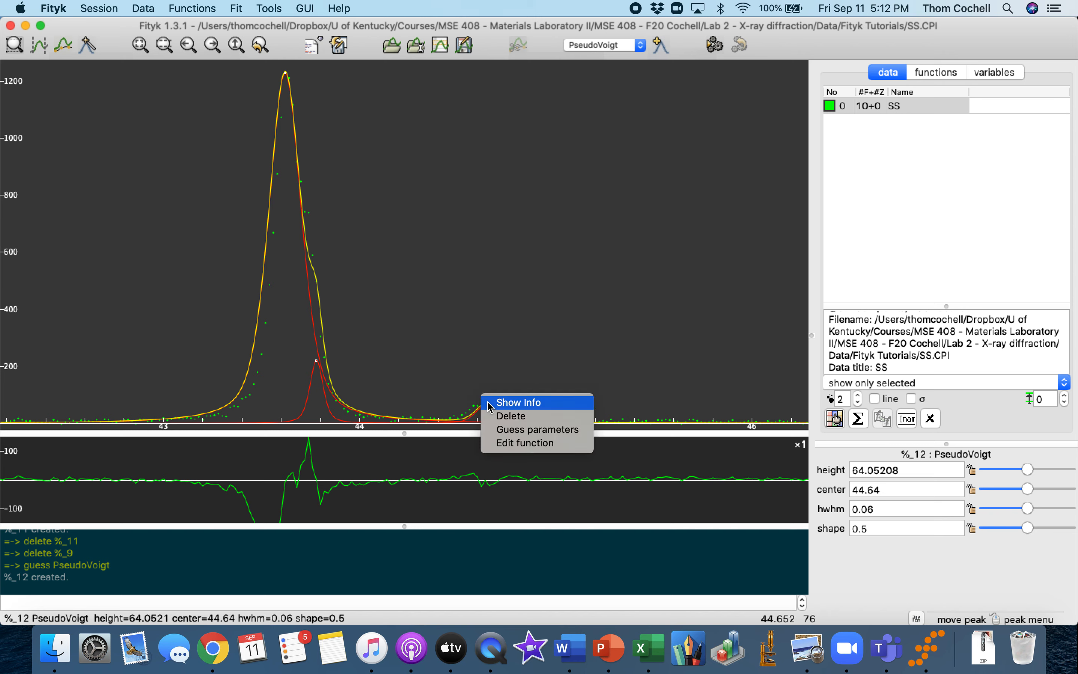
click(510, 418)
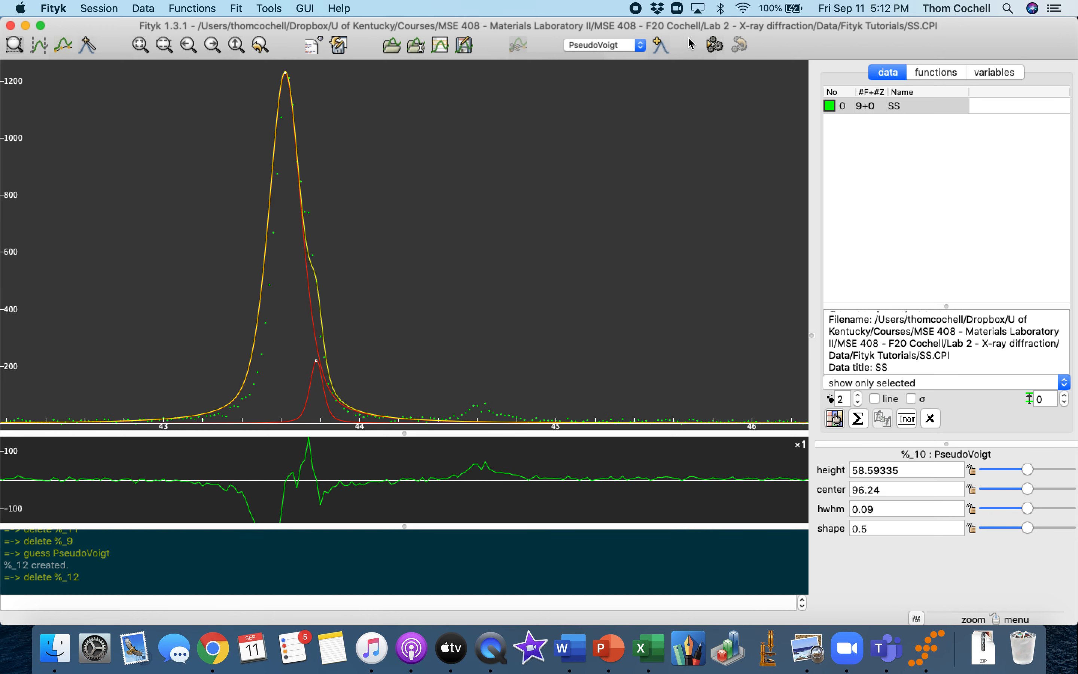
Manually add a PseudoVoigt peak at about 44.61 with a height of about 81 and half-width of about 0.087.
click(87, 46)
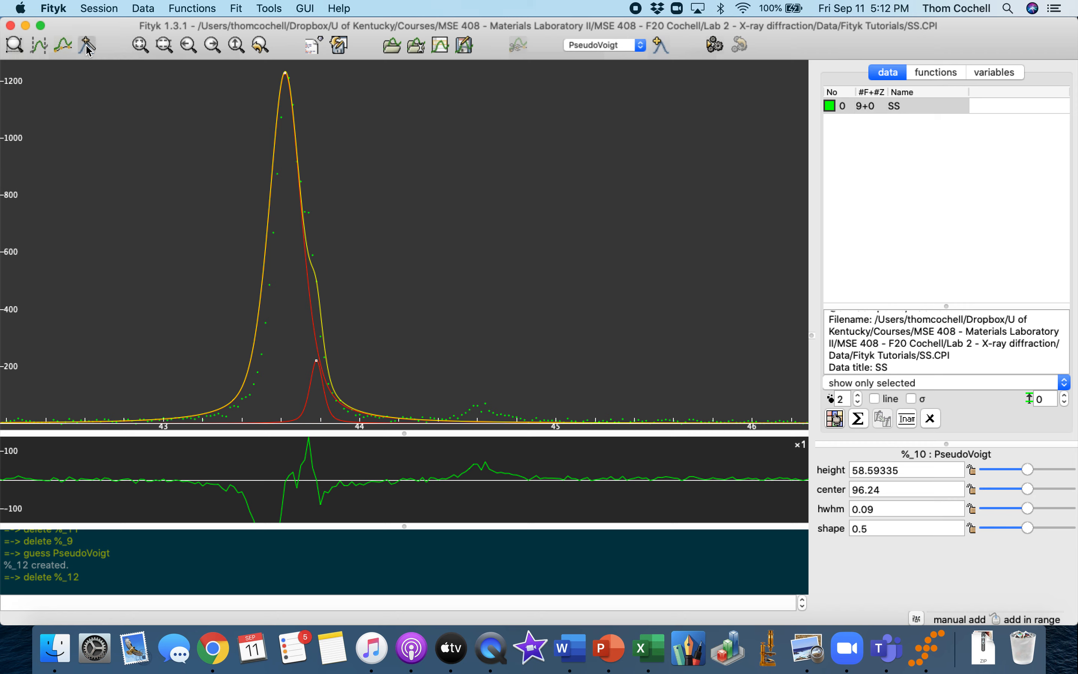
mouse_move(481, 404)
mouse_down()
mouse_move(481, 374)
mouse_move(459, 373)
mouse_move(464, 359)
mouse_move(473, 375)
mouse_move(474, 308)
mouse_move(454, 216)
mouse_move(511, 223)
mouse_move(404, 233)
mouse_move(469, 241)
mouse_move(485, 390)
mouse_move(464, 402)
mouse_up()
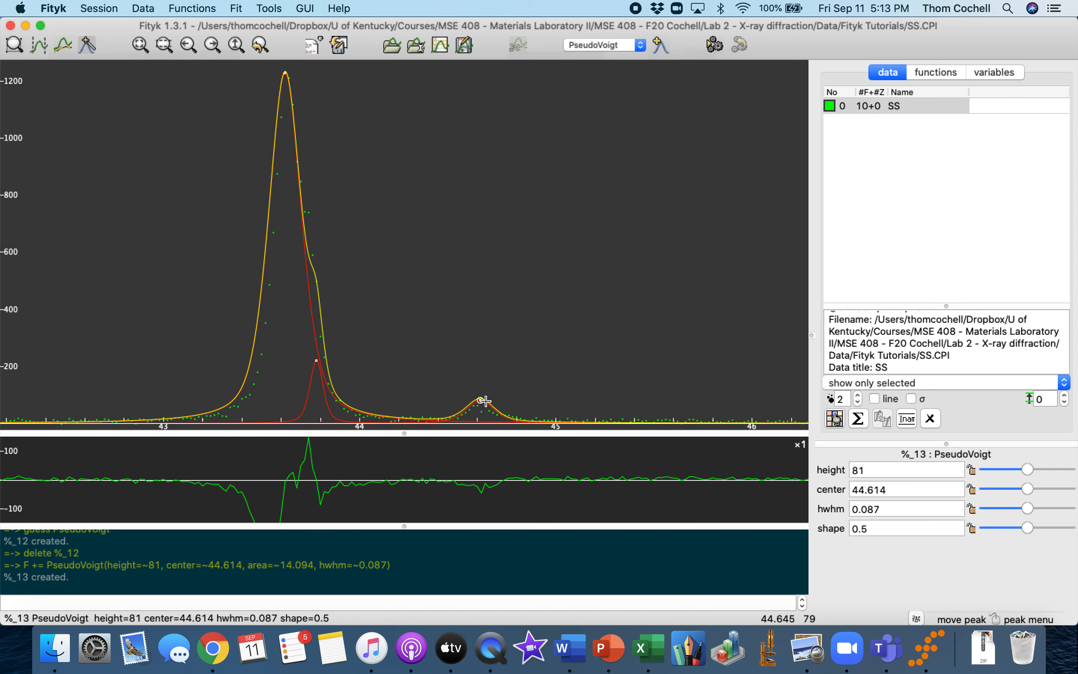
click(141, 45)
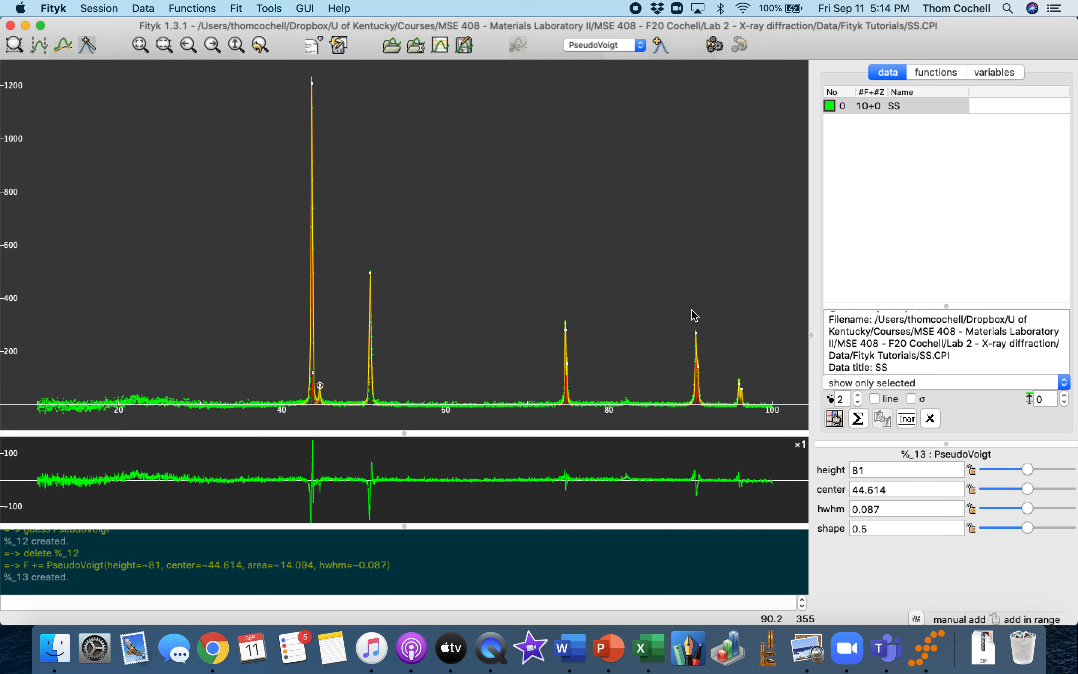
Look through the available peak function types, trying Gaussian and returning to PseudoVoigt.
click(640, 47)
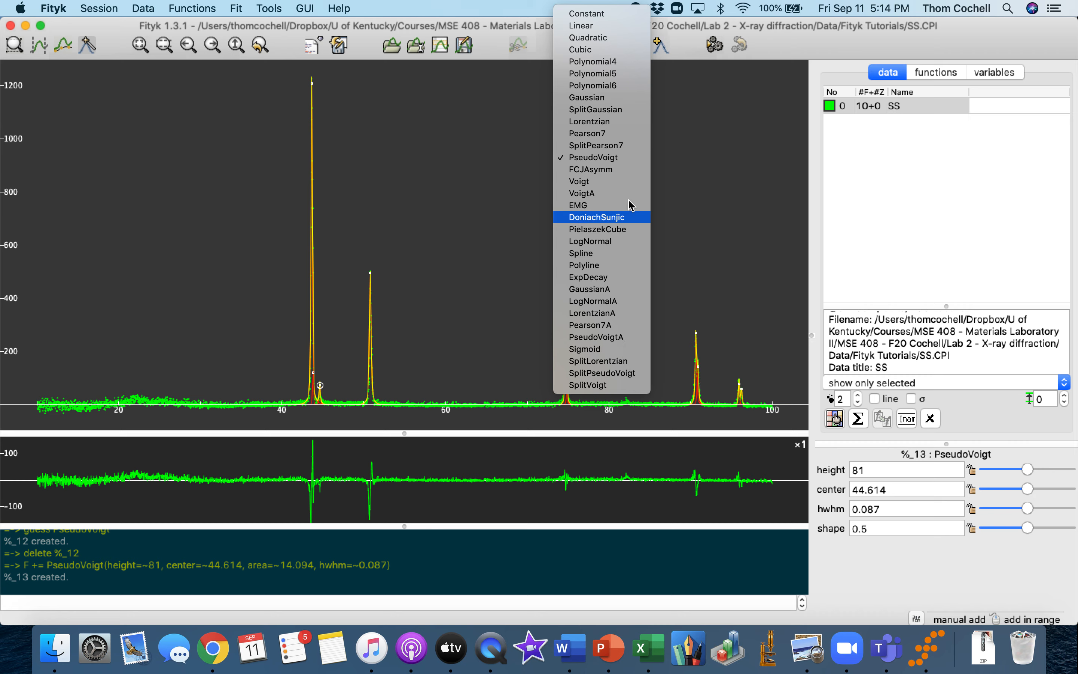
click(626, 99)
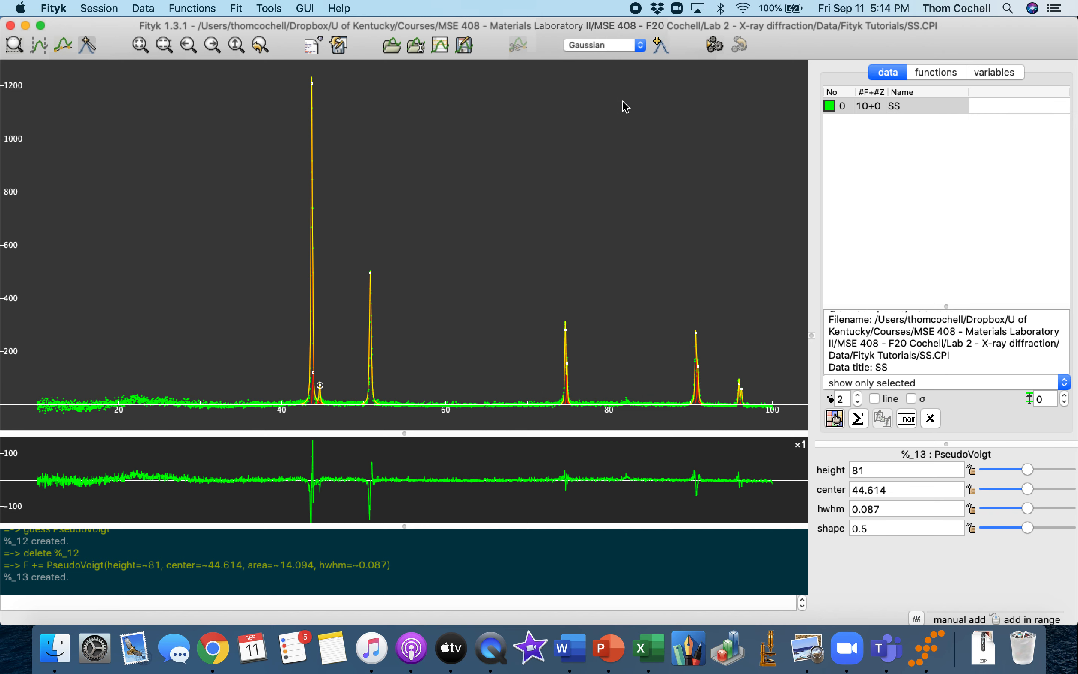
click(612, 46)
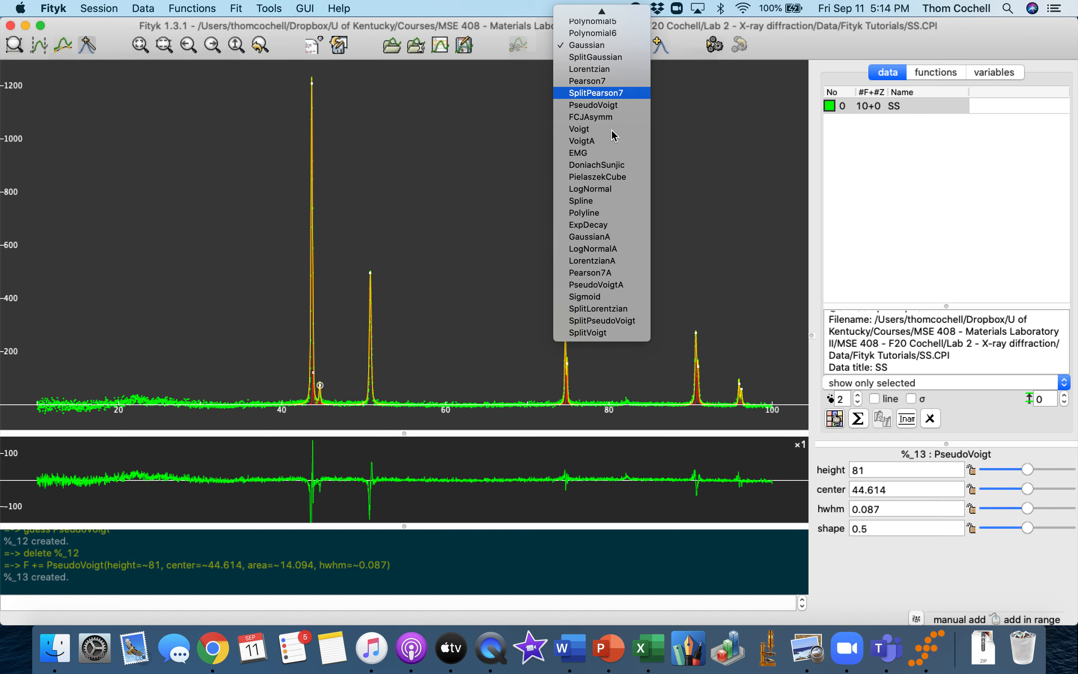
scroll(619, 267, up, 3)
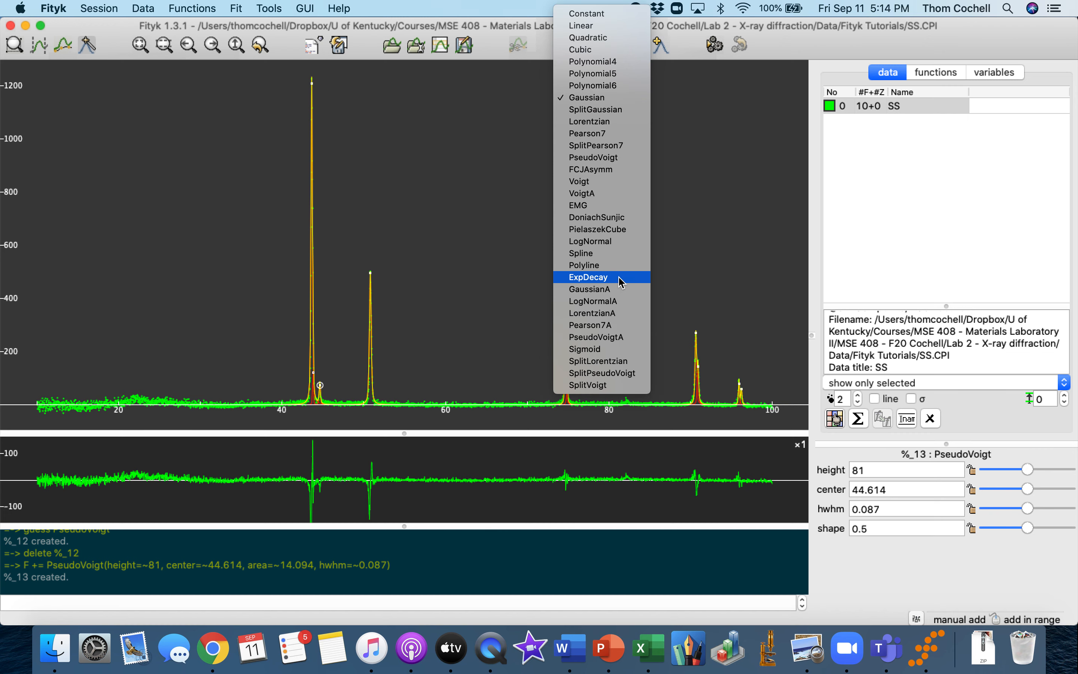
click(616, 161)
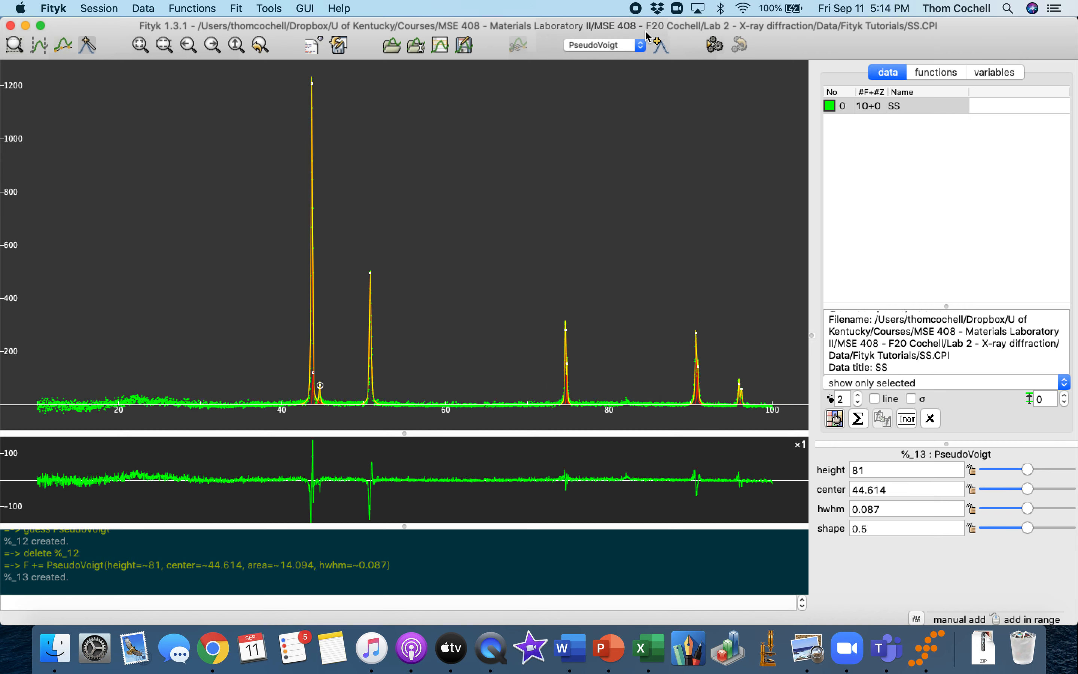
click(614, 49)
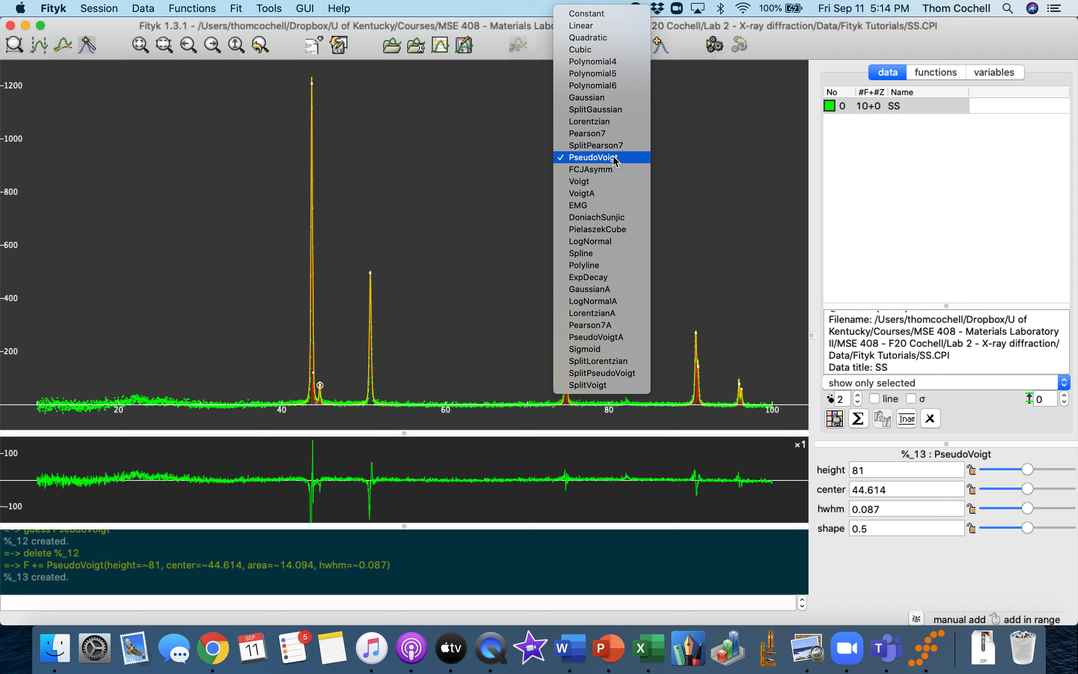
click(615, 161)
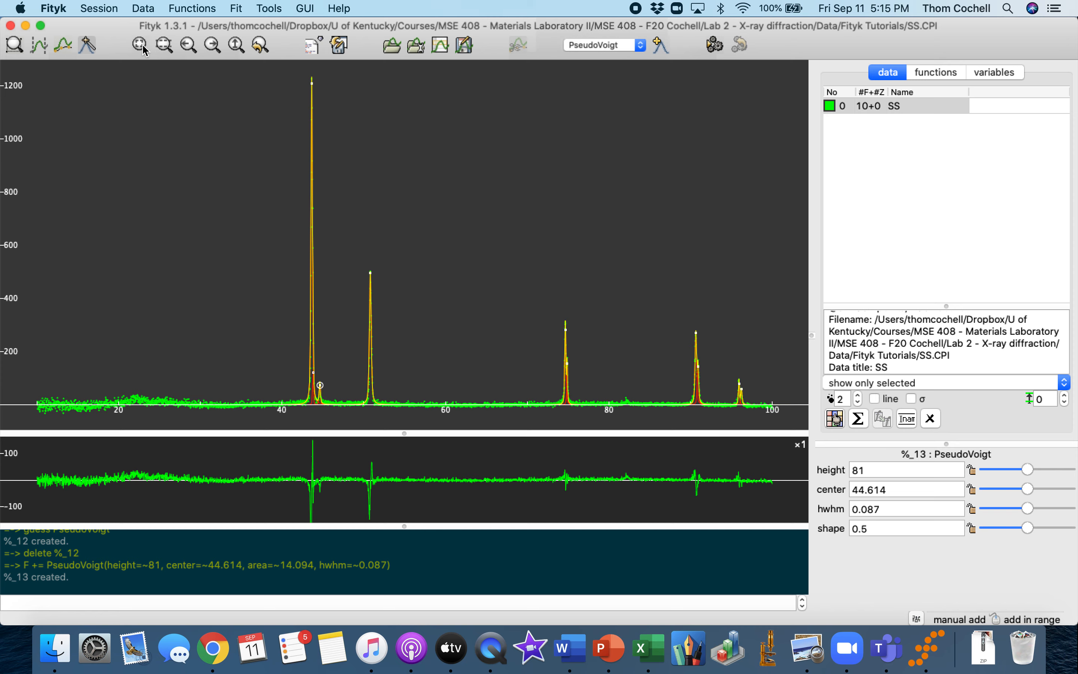
Check the unfitted peak model between about 42 and 47, and fit all peaks to the full pattern.
click(15, 44)
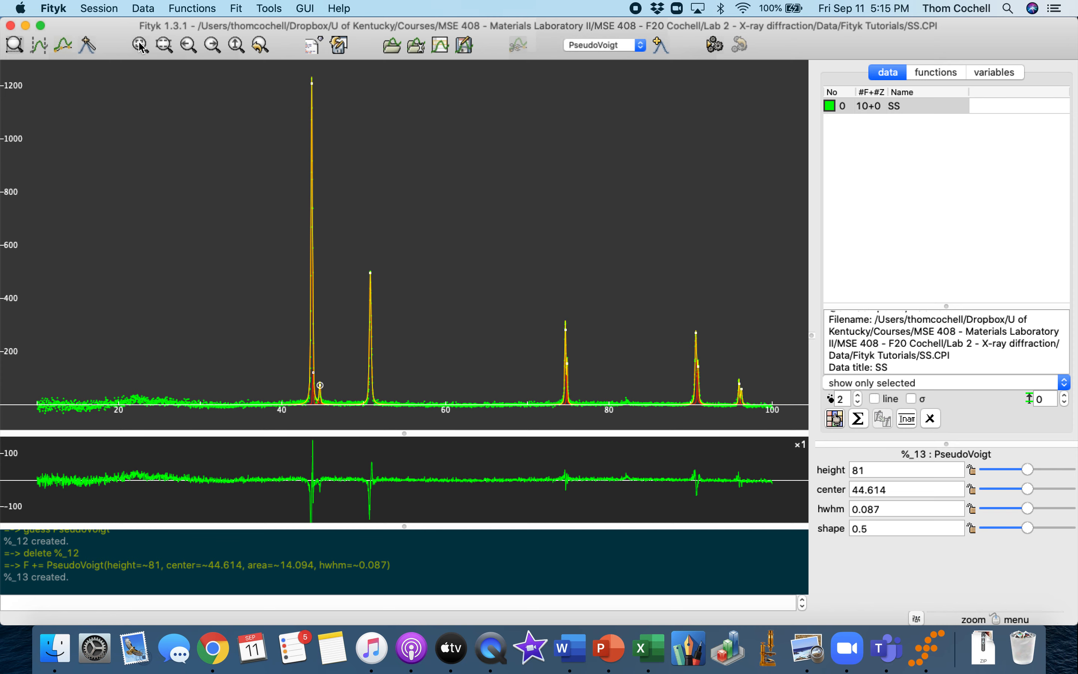
drag(294, 68, 340, 414)
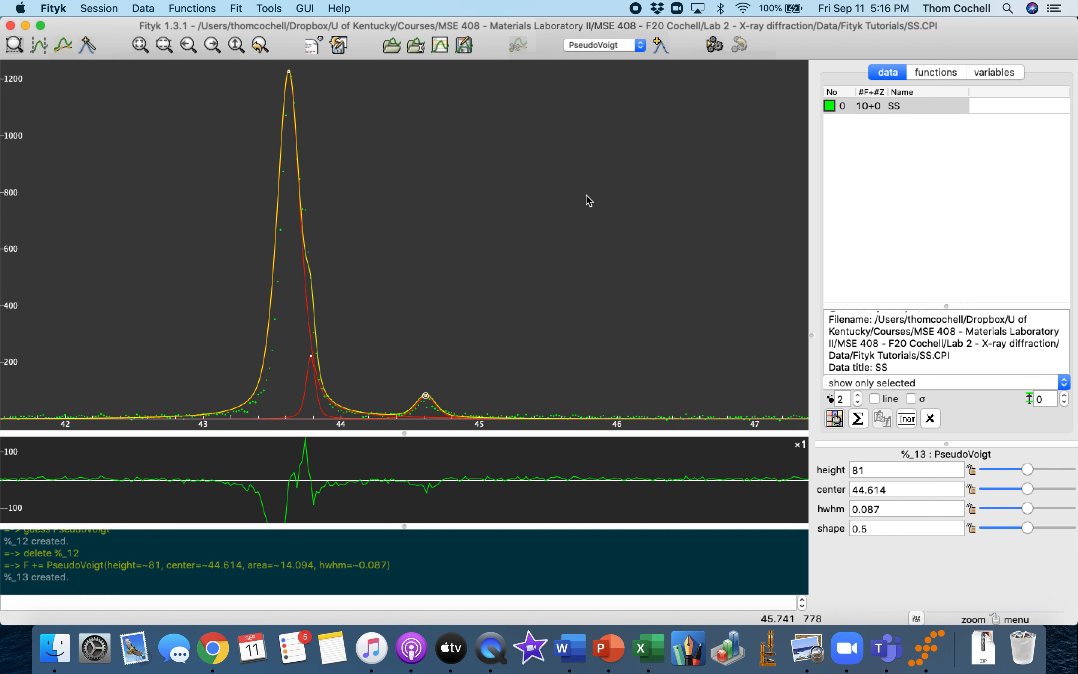
click(139, 47)
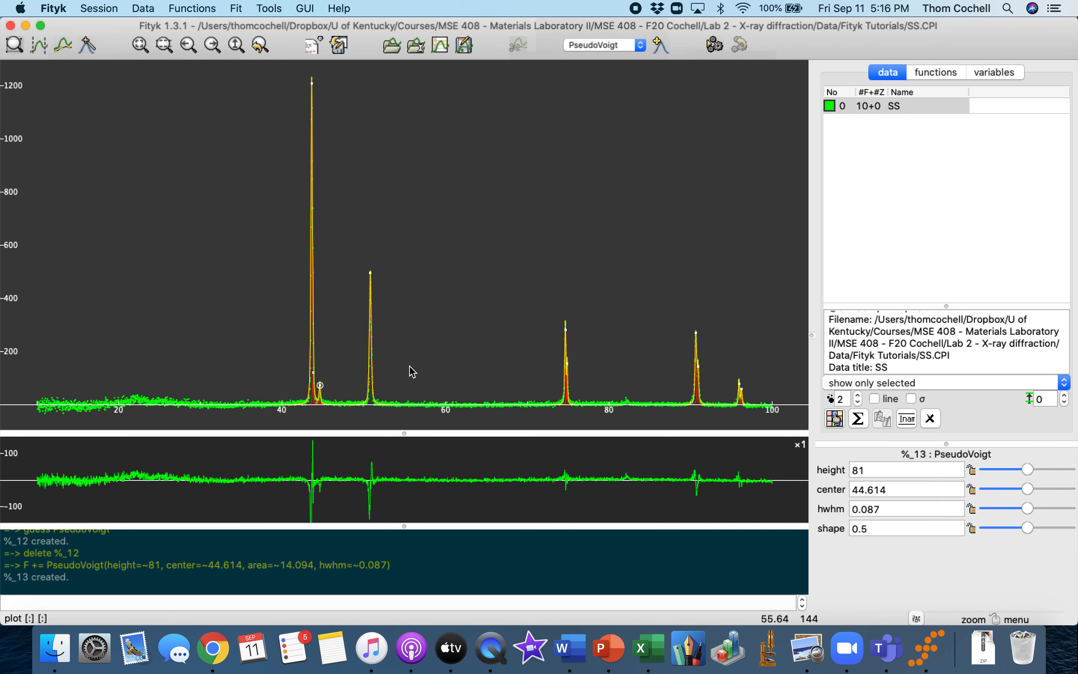
click(717, 53)
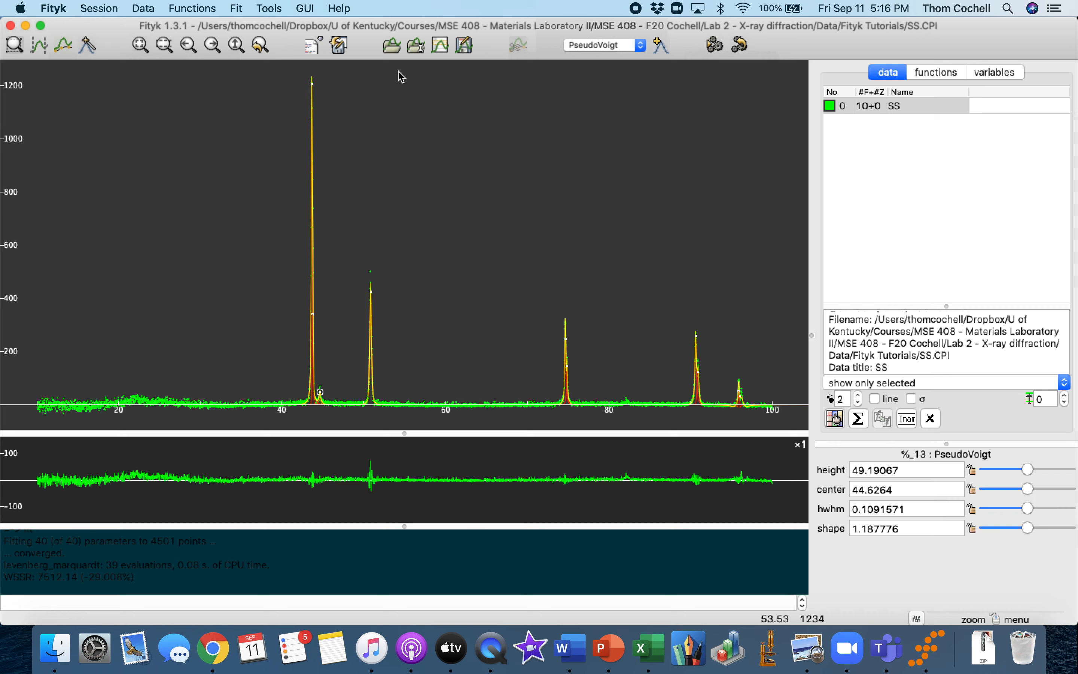
Examine the fitted curve and residuals peak by peak, from the tallest reflection near 43.6 to the doublet near 90.6.
click(139, 46)
click(329, 410)
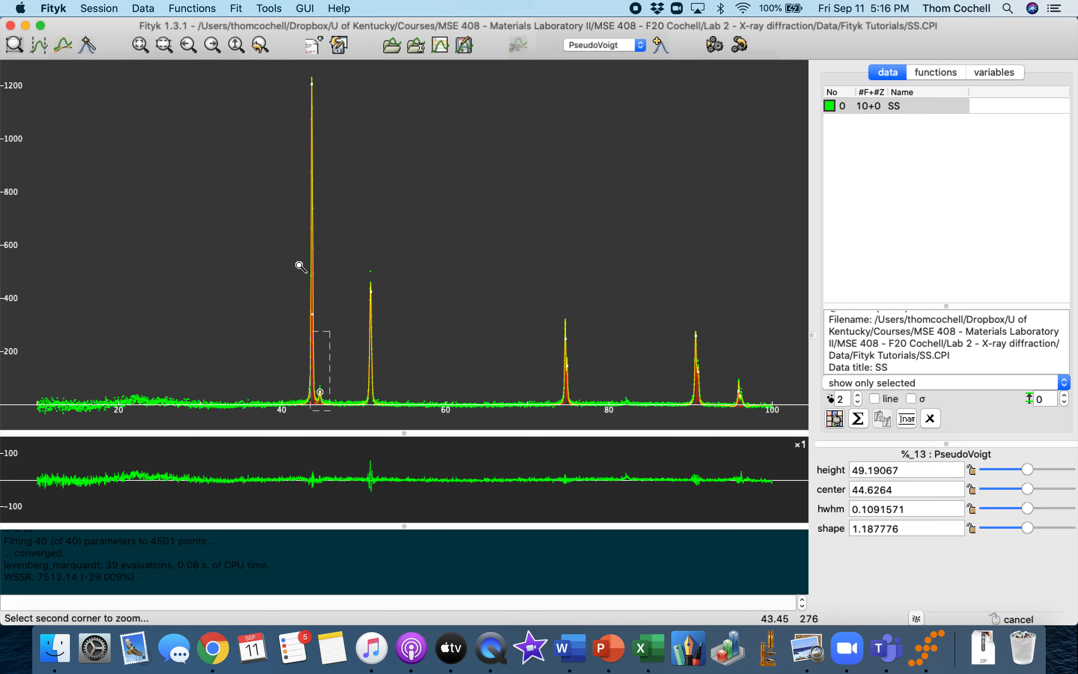
click(301, 69)
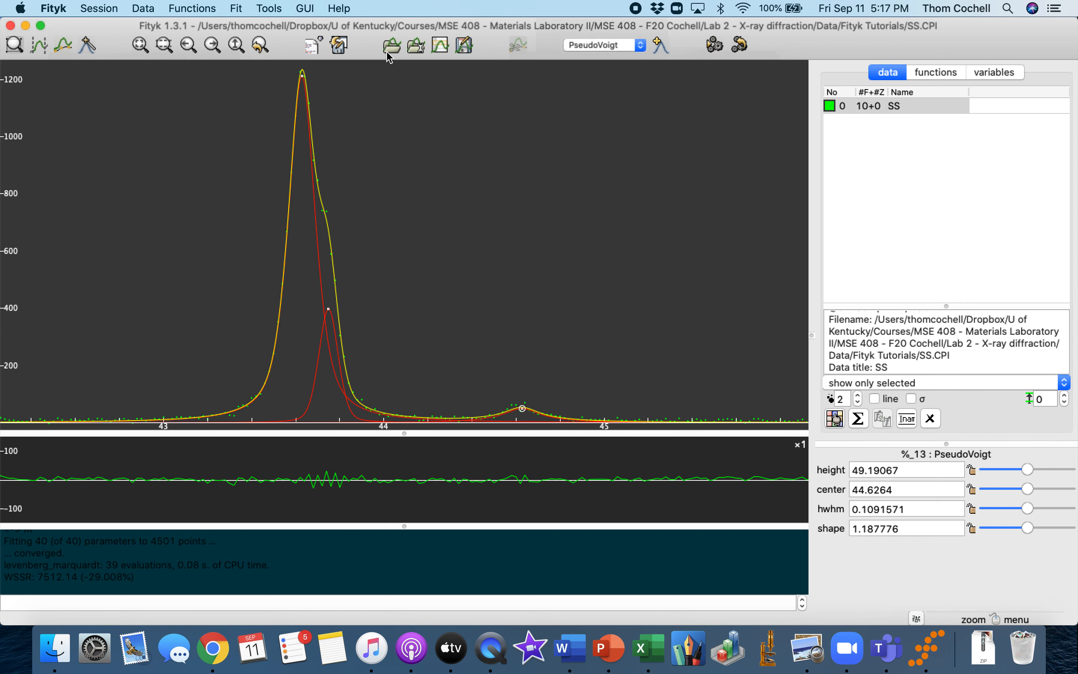
click(195, 45)
click(197, 43)
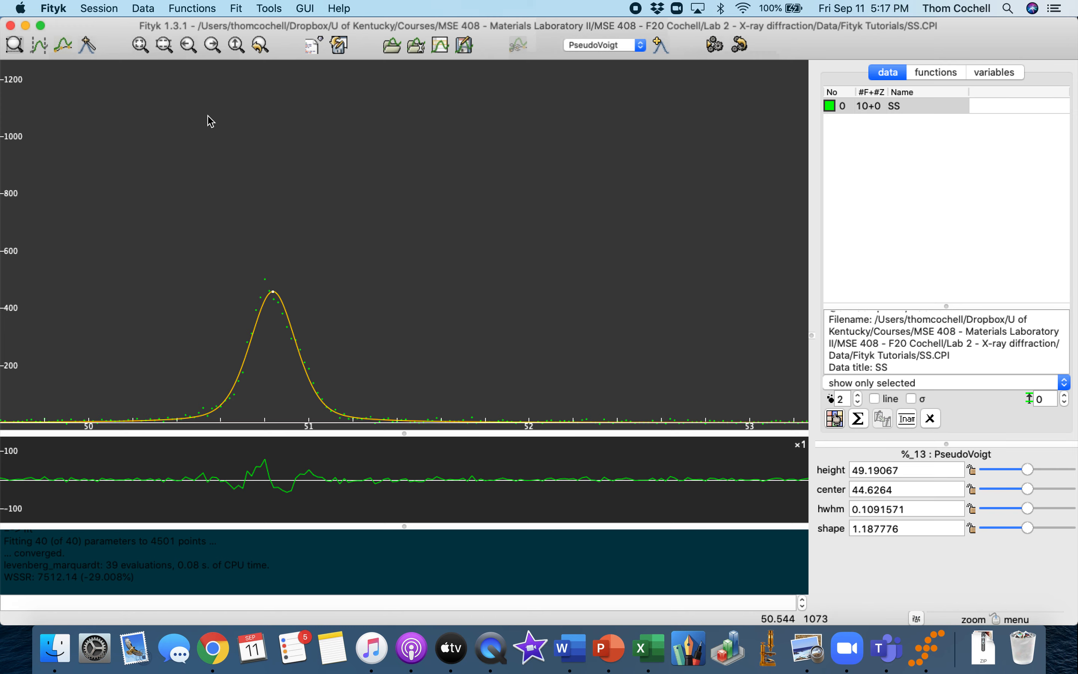
click(193, 47)
click(193, 47)
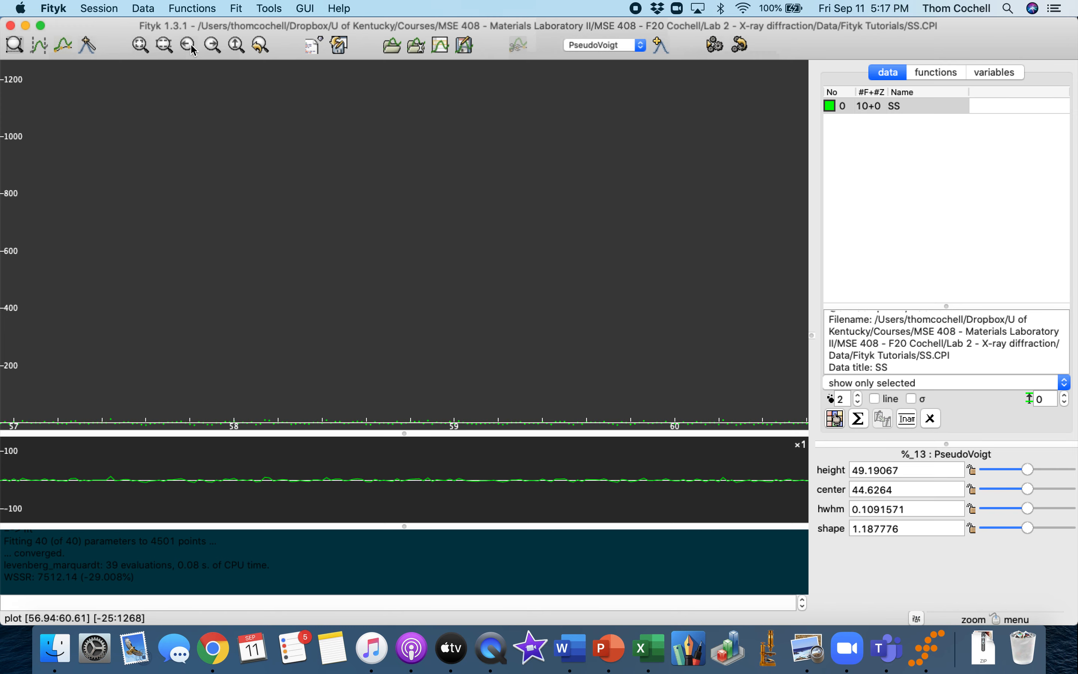
click(193, 47)
click(193, 47)
click(193, 47)
click(192, 47)
click(192, 47)
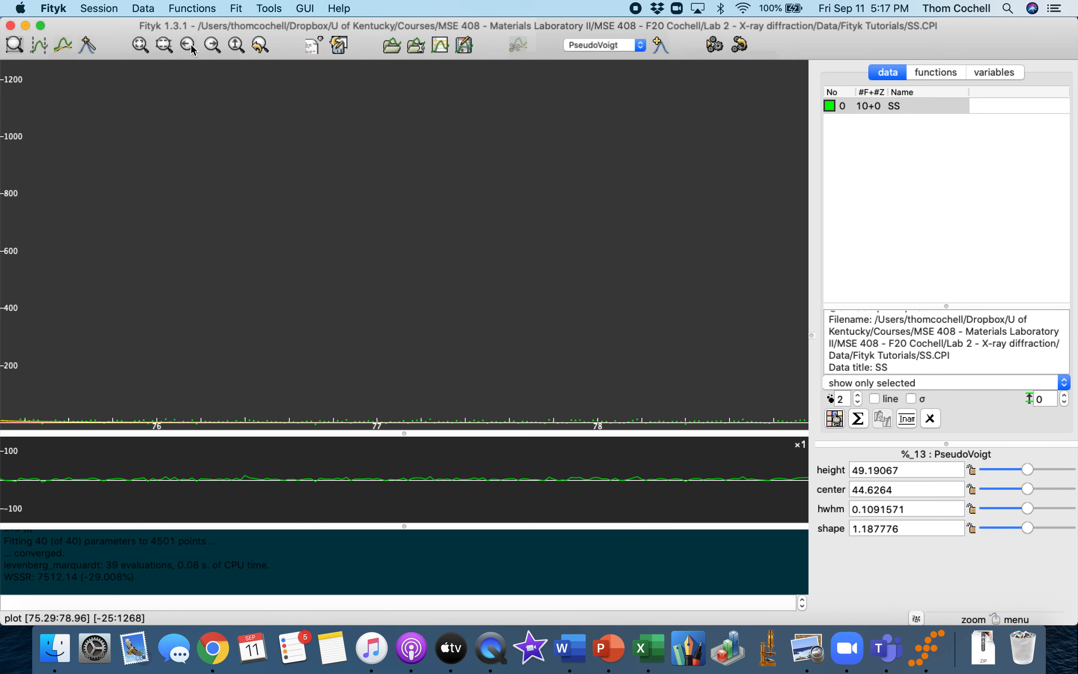
click(211, 44)
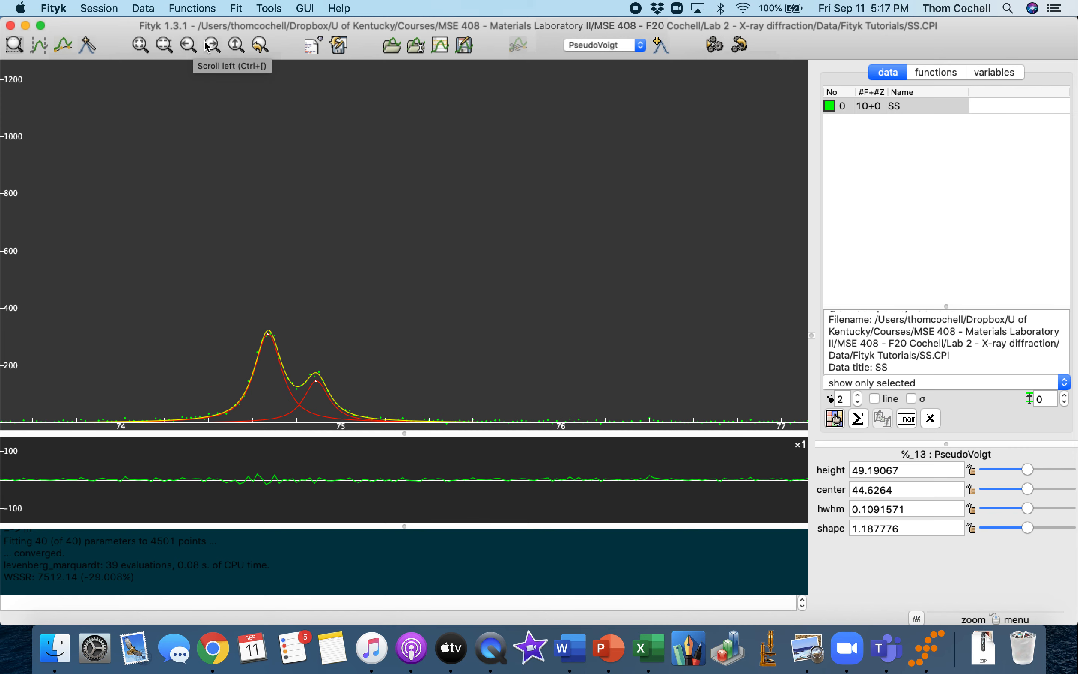
click(190, 44)
click(189, 45)
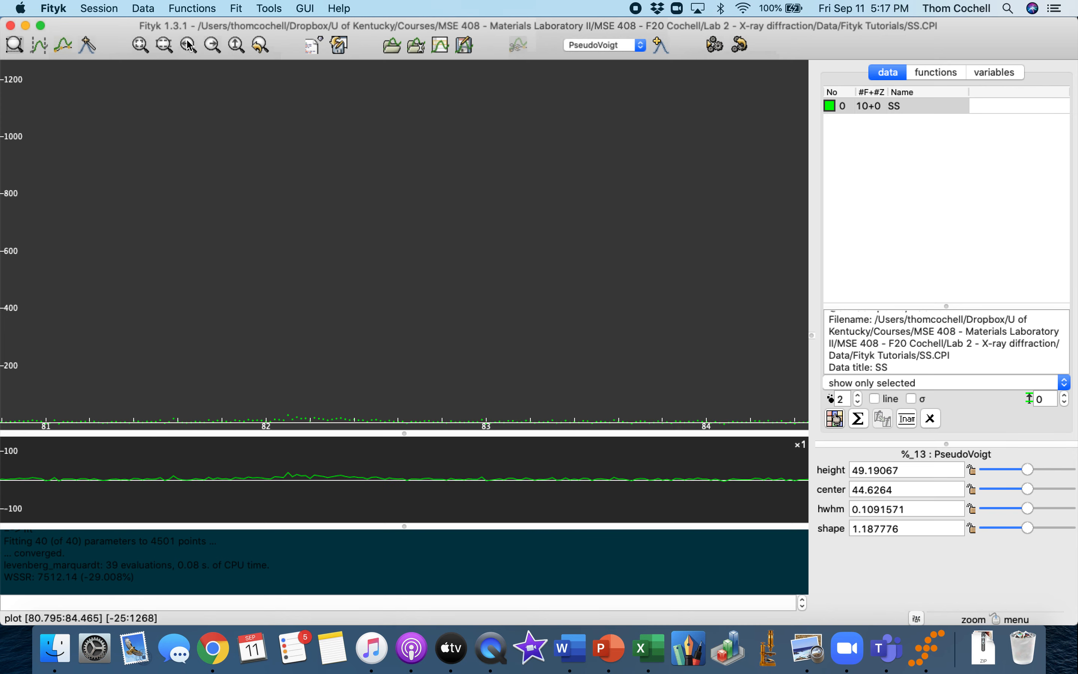
click(189, 45)
click(189, 44)
click(189, 45)
click(189, 45)
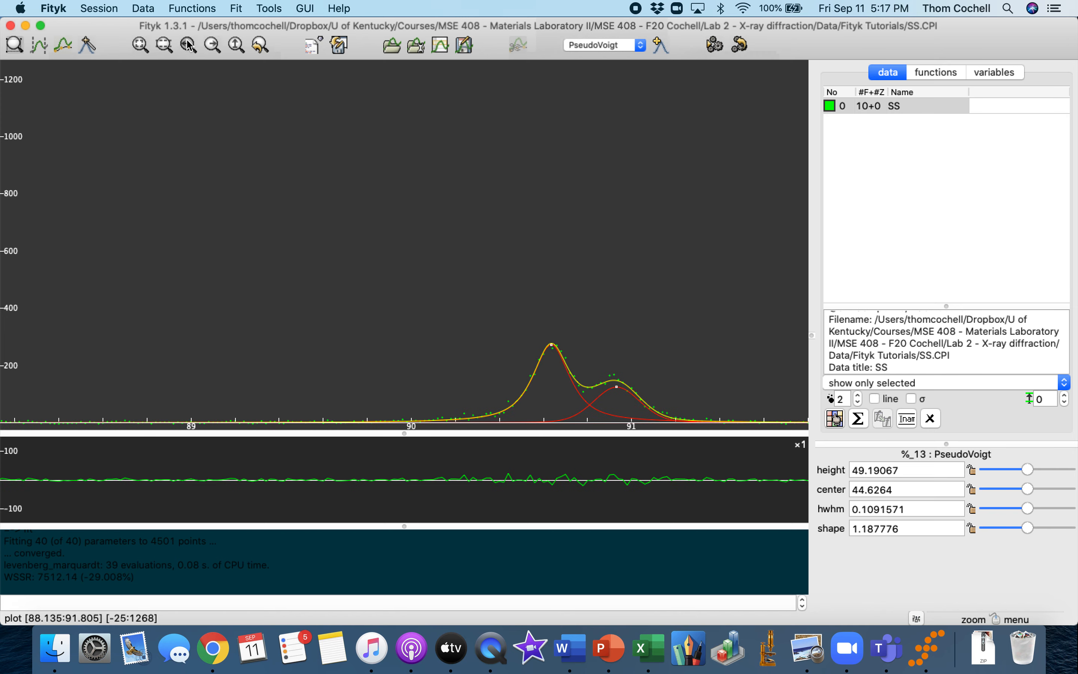
click(189, 45)
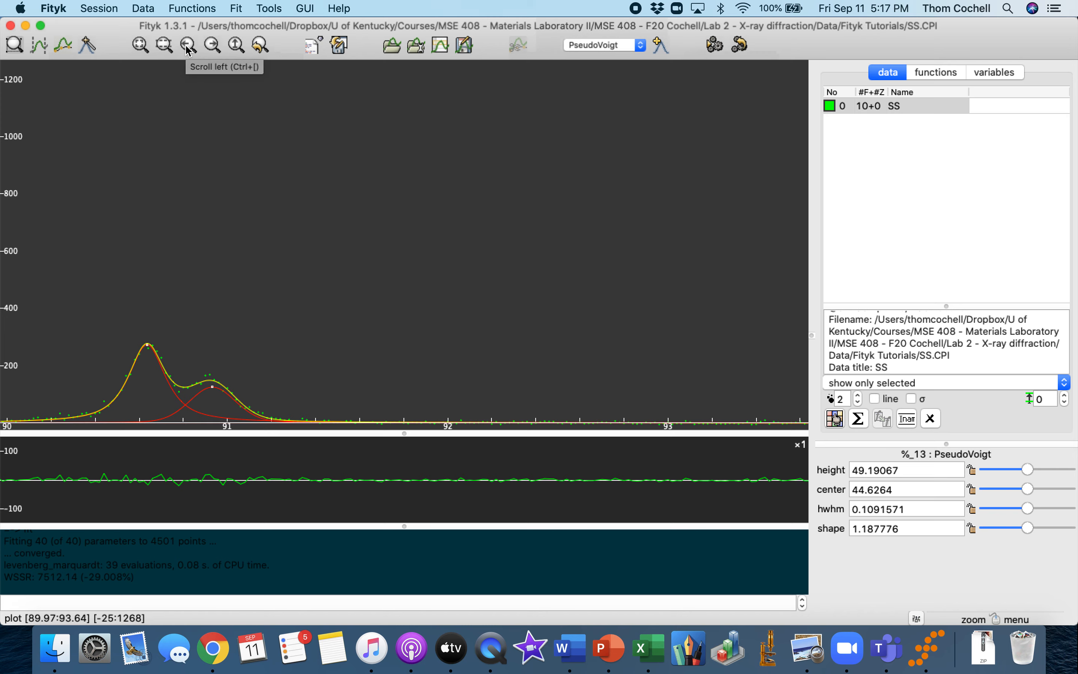
Re-examine the fit in reverse, from the doublet near 90.6 back to the tallest reflection near 43.6.
click(213, 49)
click(216, 47)
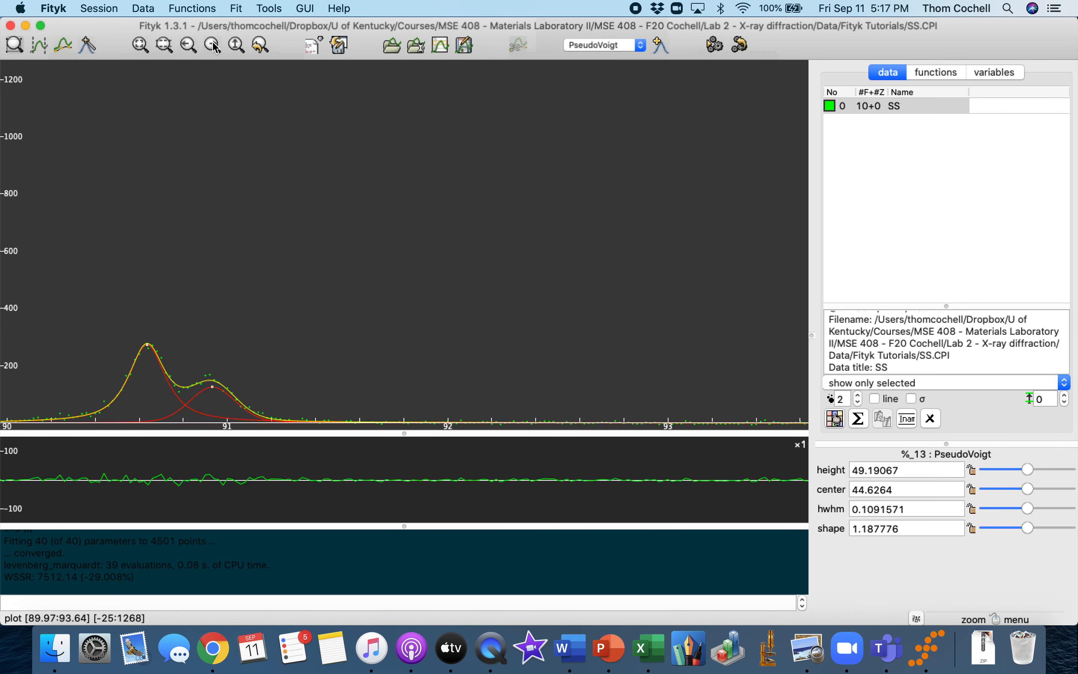
click(216, 48)
click(216, 47)
click(216, 47)
click(216, 47)
click(216, 47)
click(216, 48)
click(216, 47)
click(216, 47)
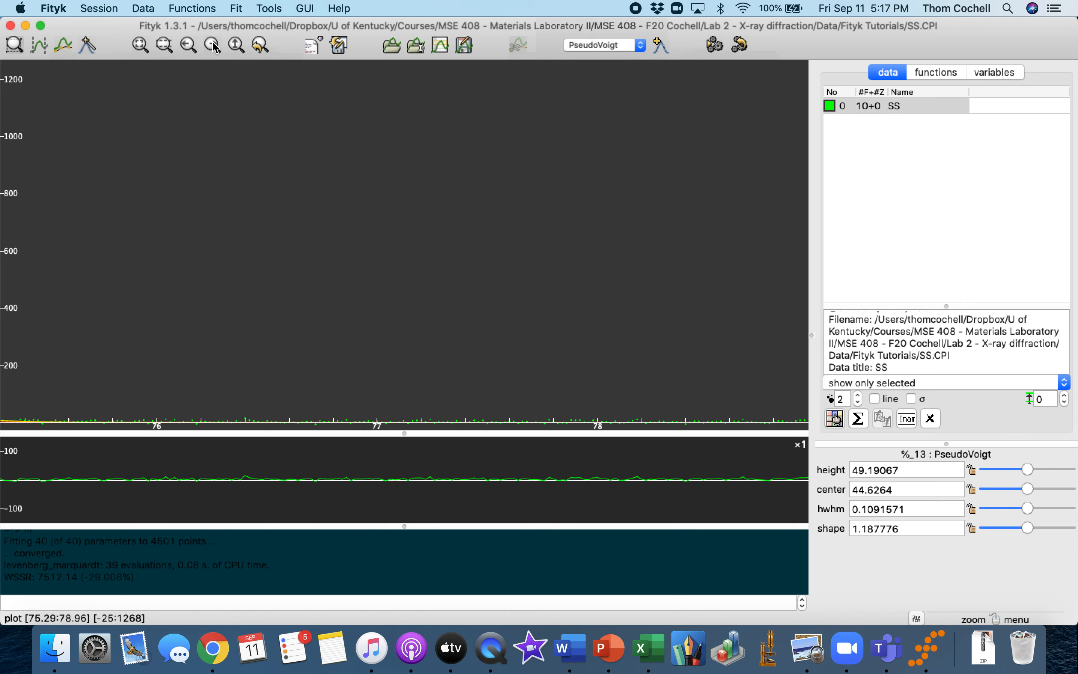
click(216, 48)
click(216, 47)
click(216, 47)
click(215, 47)
click(216, 47)
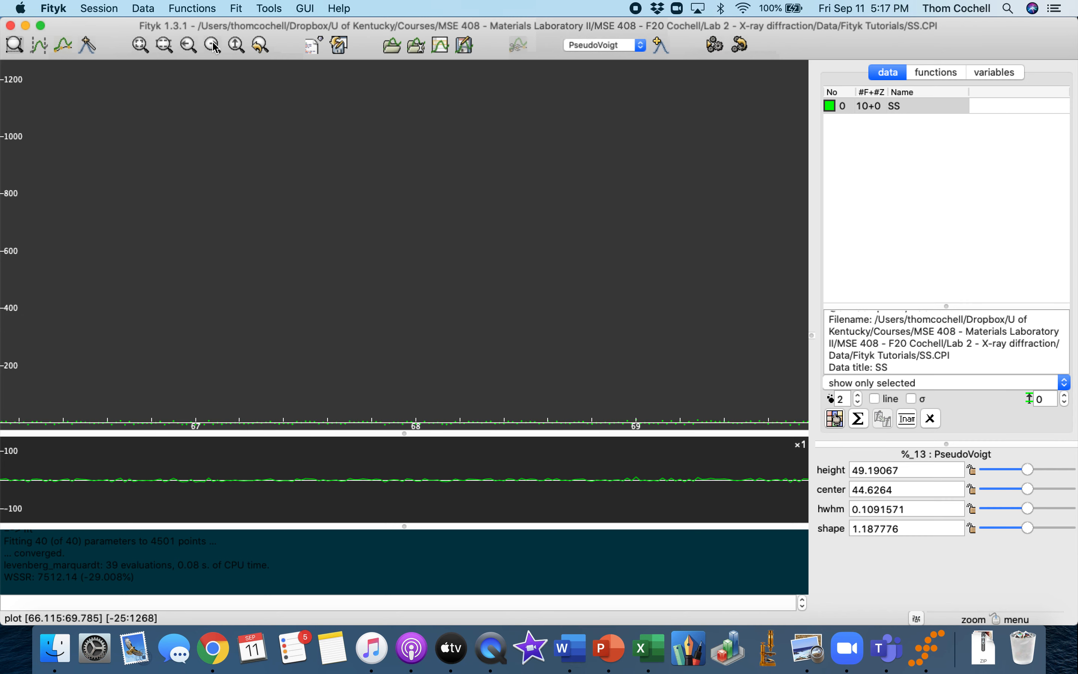
click(216, 47)
click(215, 47)
click(215, 47)
click(216, 47)
click(216, 47)
click(216, 47)
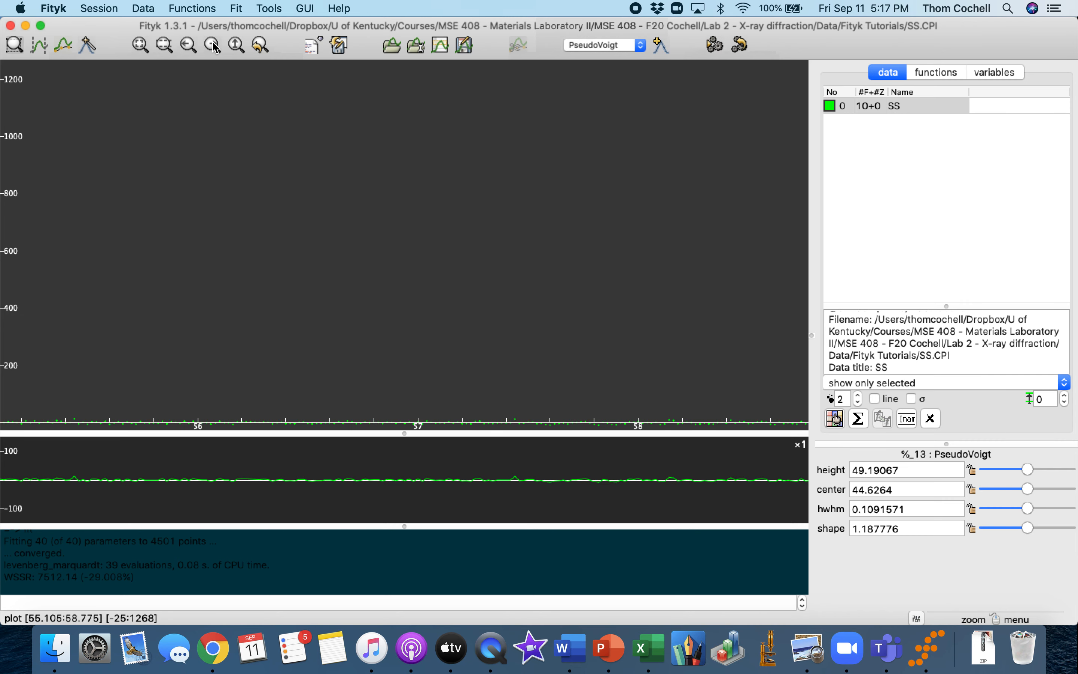
click(216, 48)
click(215, 47)
click(216, 47)
click(215, 47)
click(215, 47)
click(215, 47)
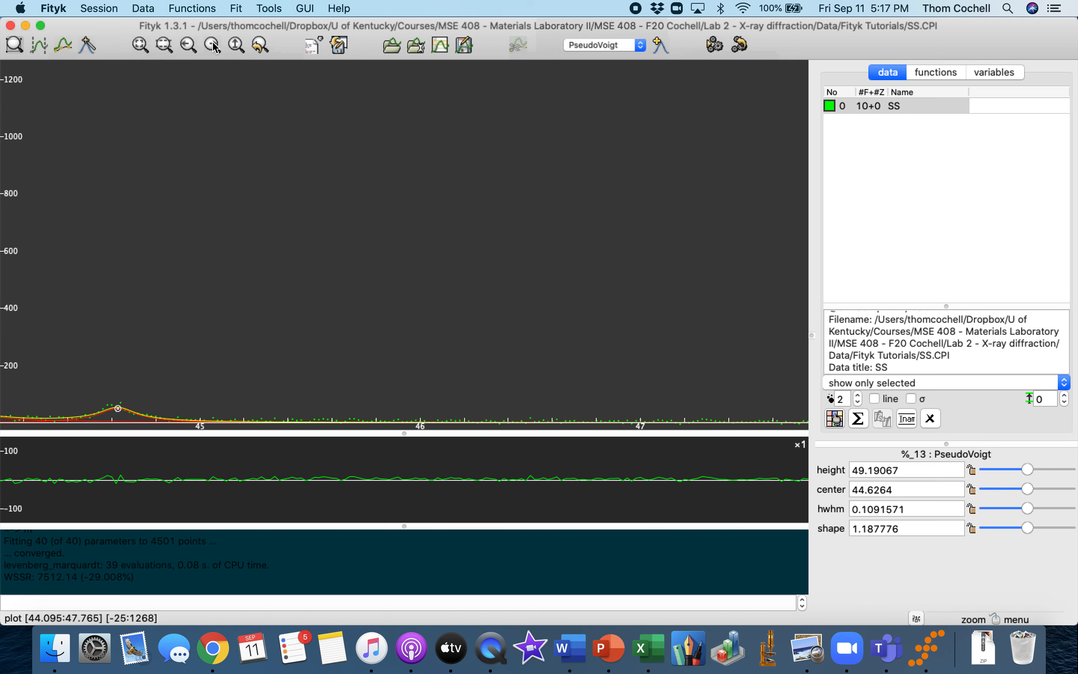
click(216, 47)
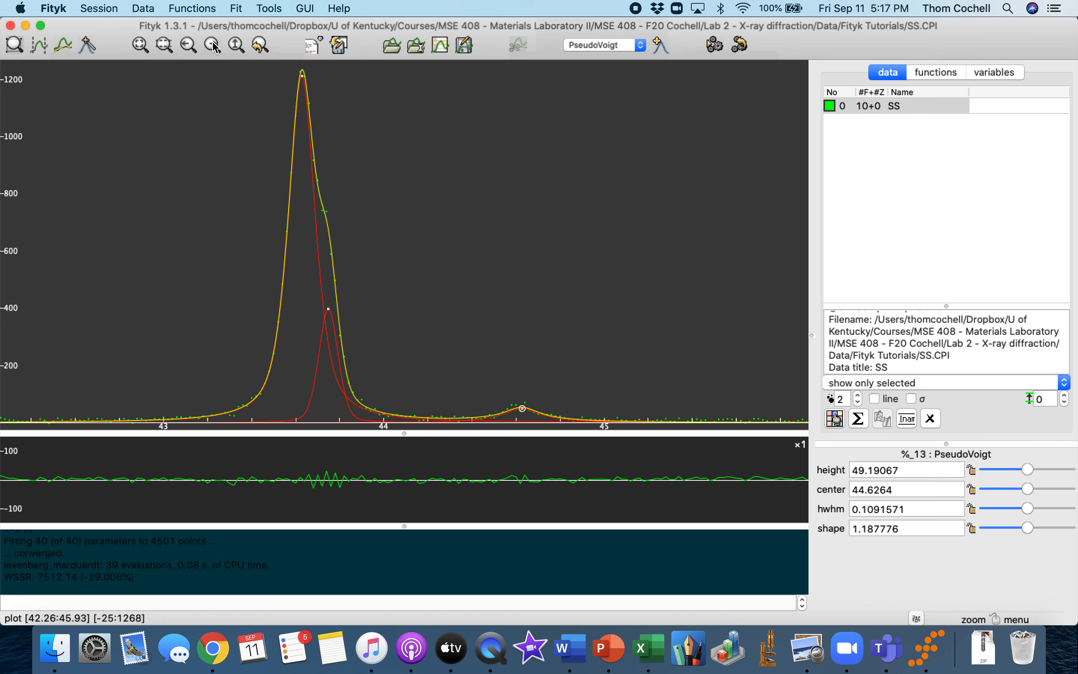
Compare the single-peak fit near 50.8 with the two-peak fit of the doublet near 74.6.
click(191, 46)
click(191, 47)
click(192, 47)
click(191, 46)
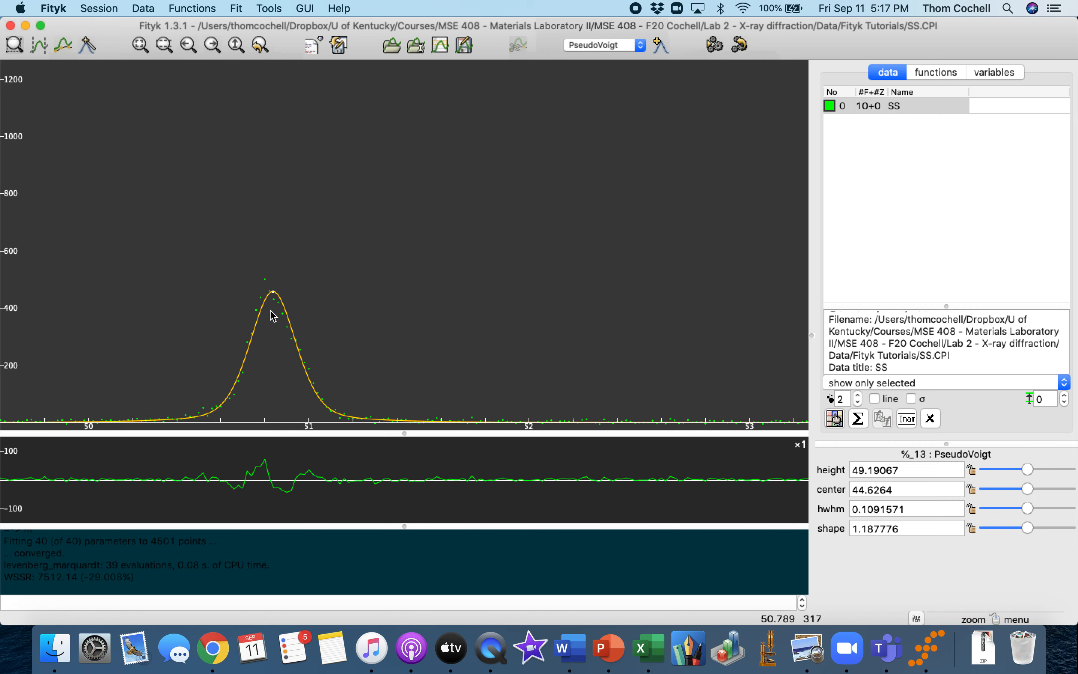
click(189, 44)
click(189, 45)
click(189, 44)
click(189, 44)
click(189, 45)
click(191, 45)
click(192, 45)
click(193, 46)
click(192, 47)
click(192, 47)
click(193, 46)
click(192, 47)
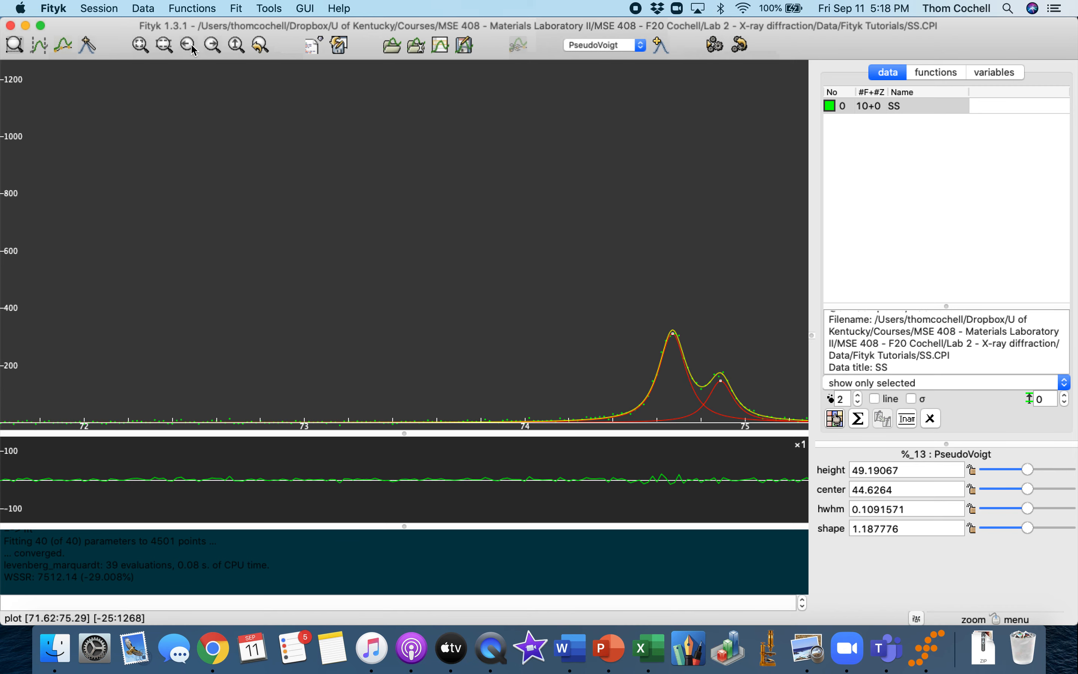
click(193, 47)
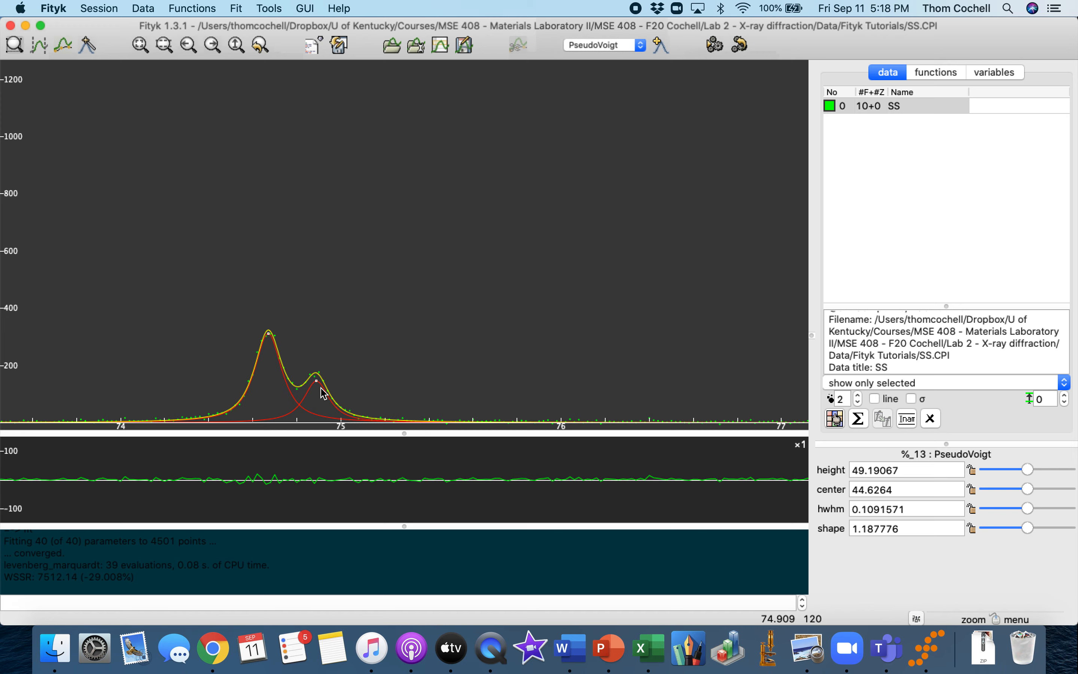
Manually add a second PseudoVoigt peak at about 50.97 with a height of about 169 and half-width of about 0.039, and refit the pattern.
click(140, 44)
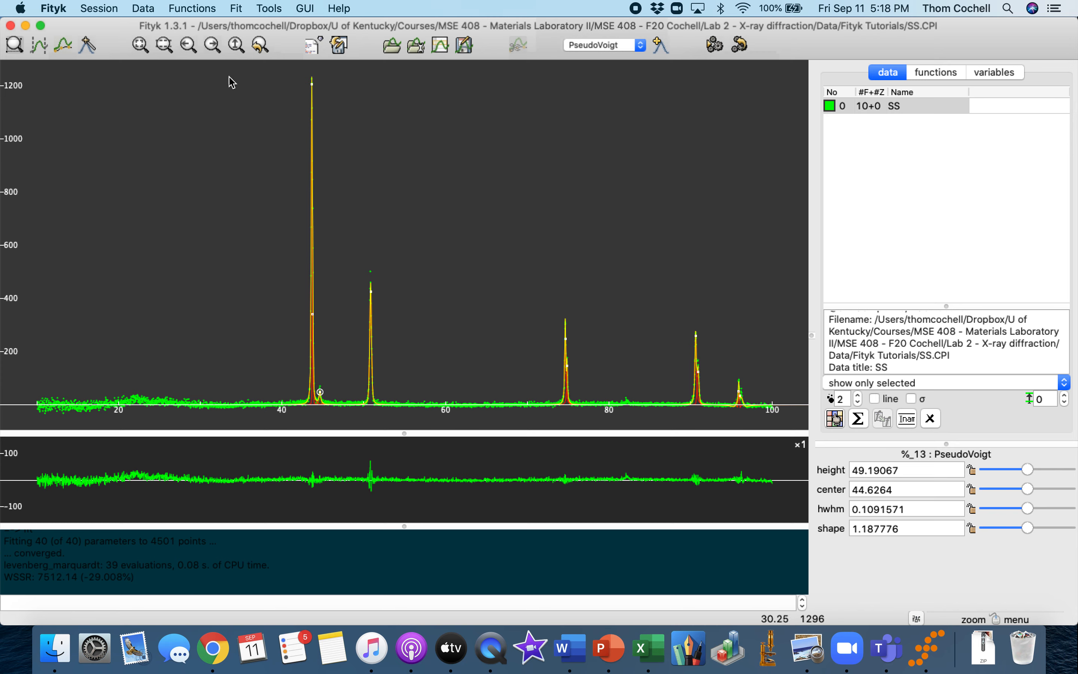
drag(388, 256, 346, 414)
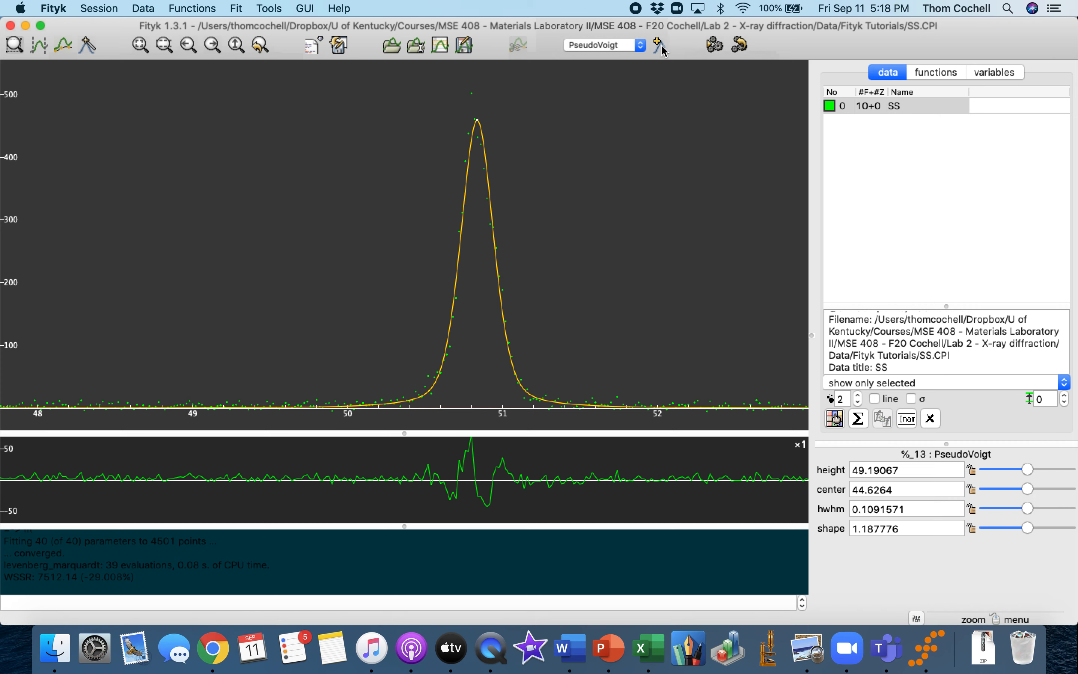
click(87, 47)
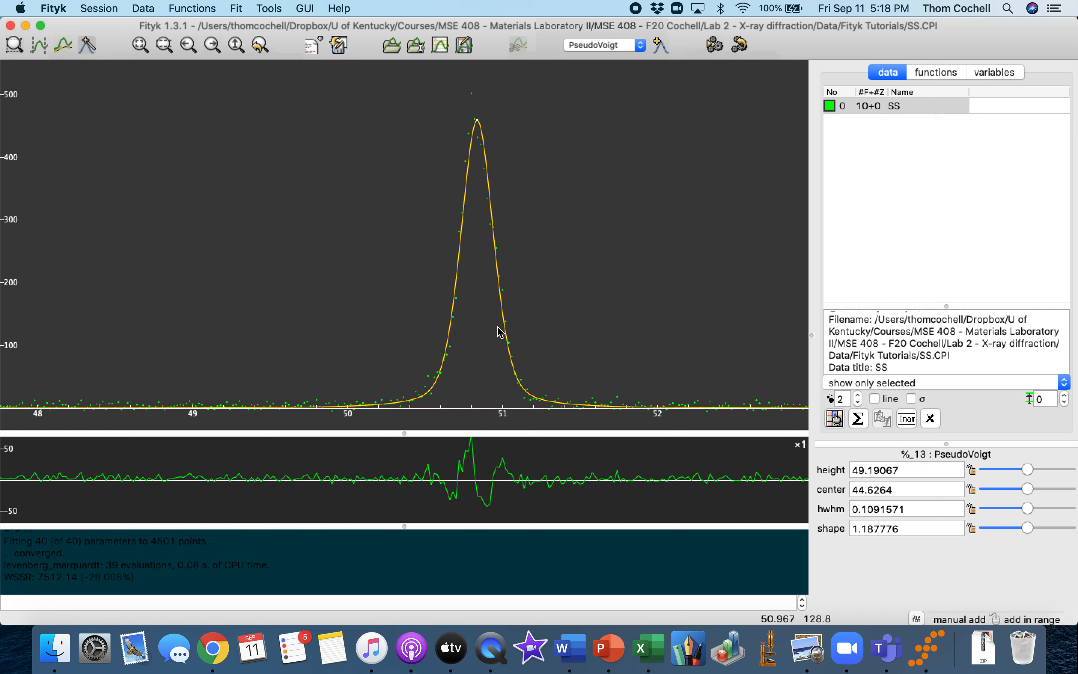
drag(497, 323, 502, 303)
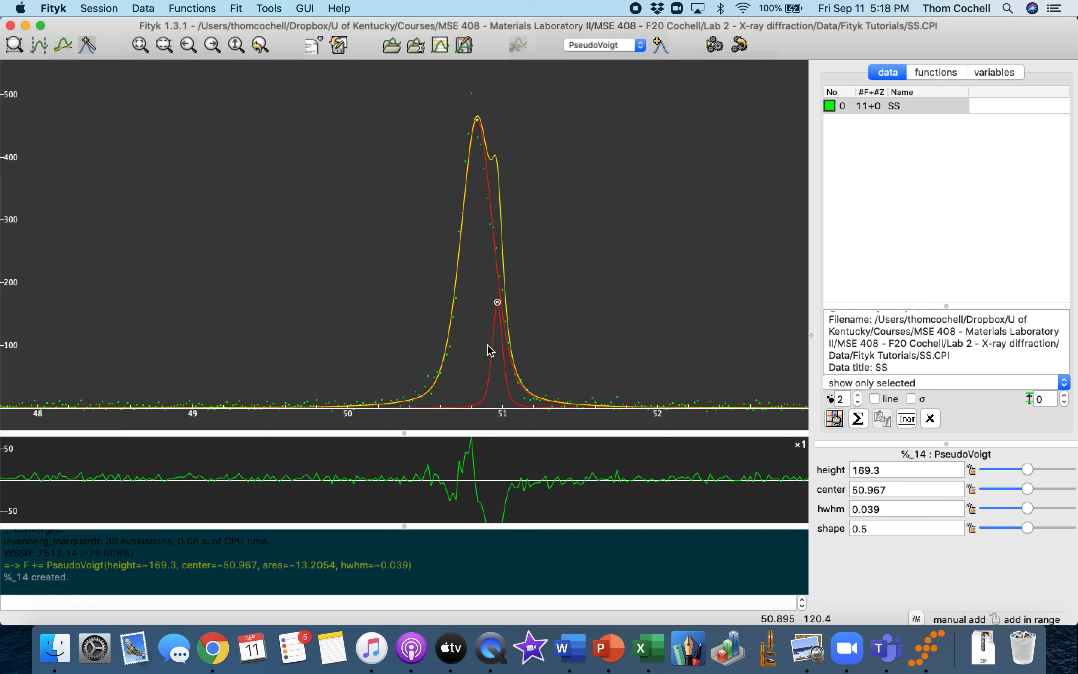
click(714, 46)
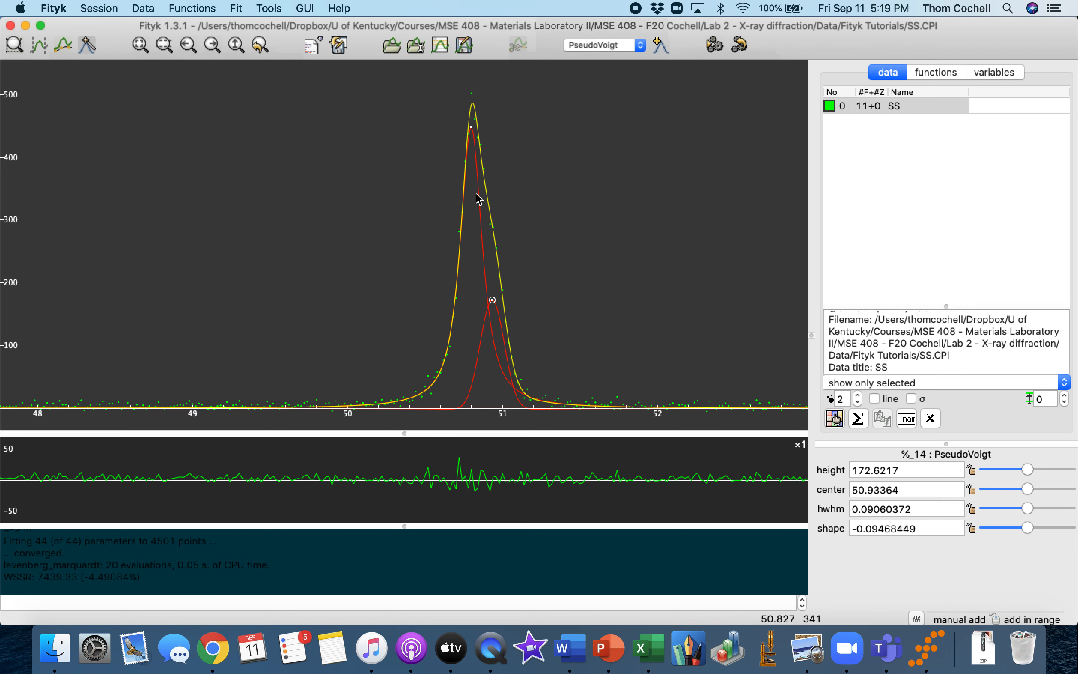
click(142, 43)
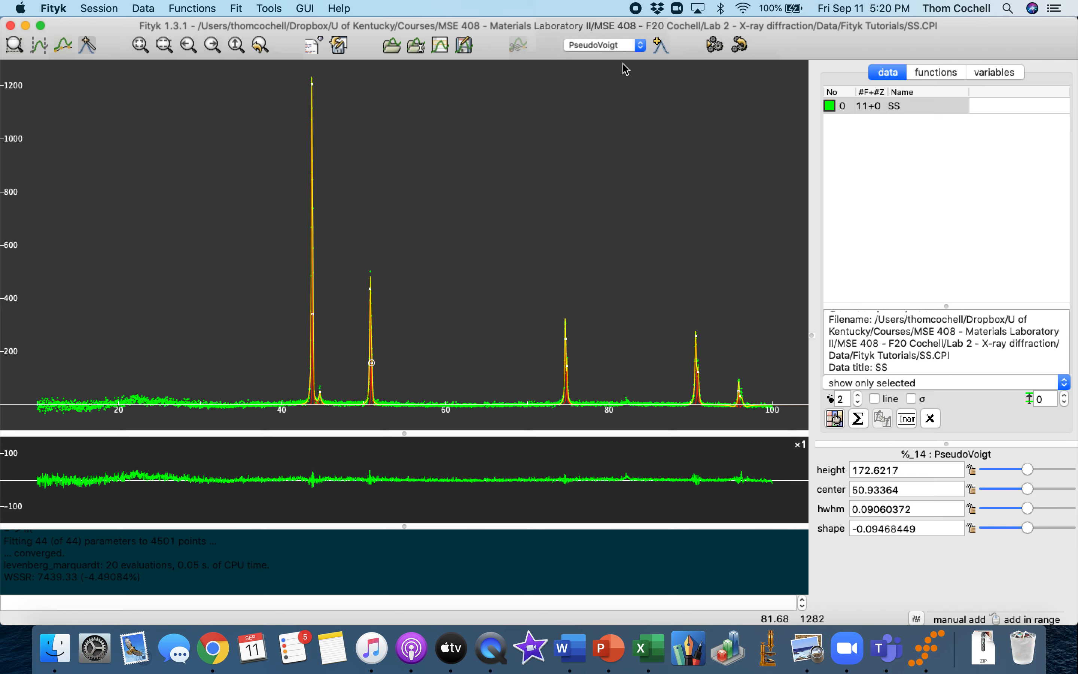
click(580, 44)
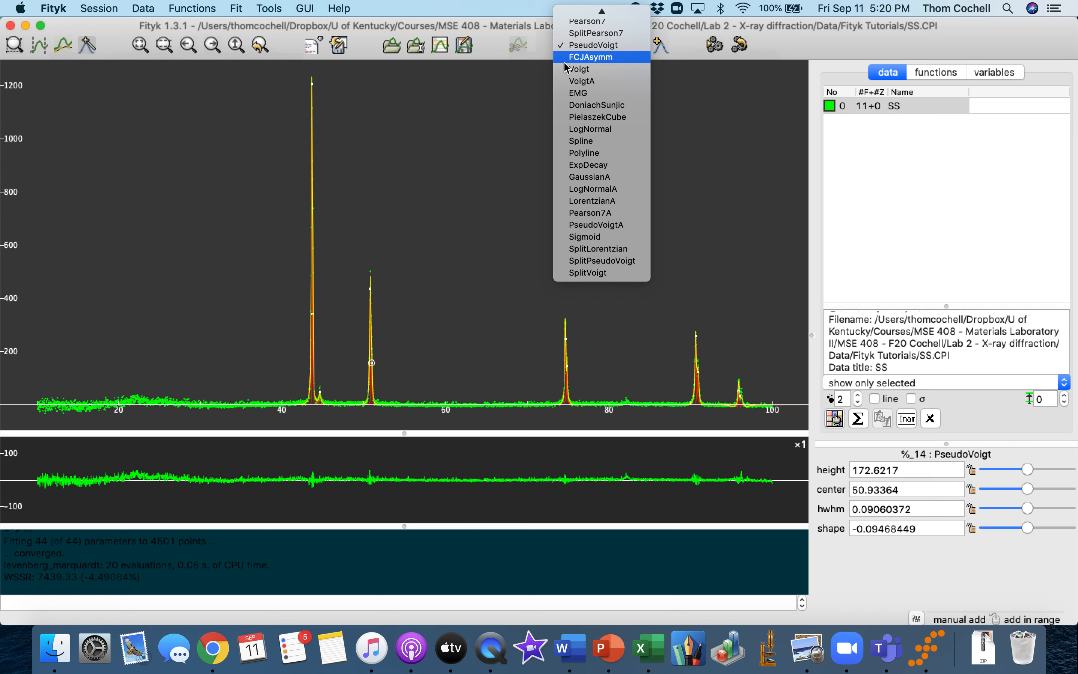
click(494, 201)
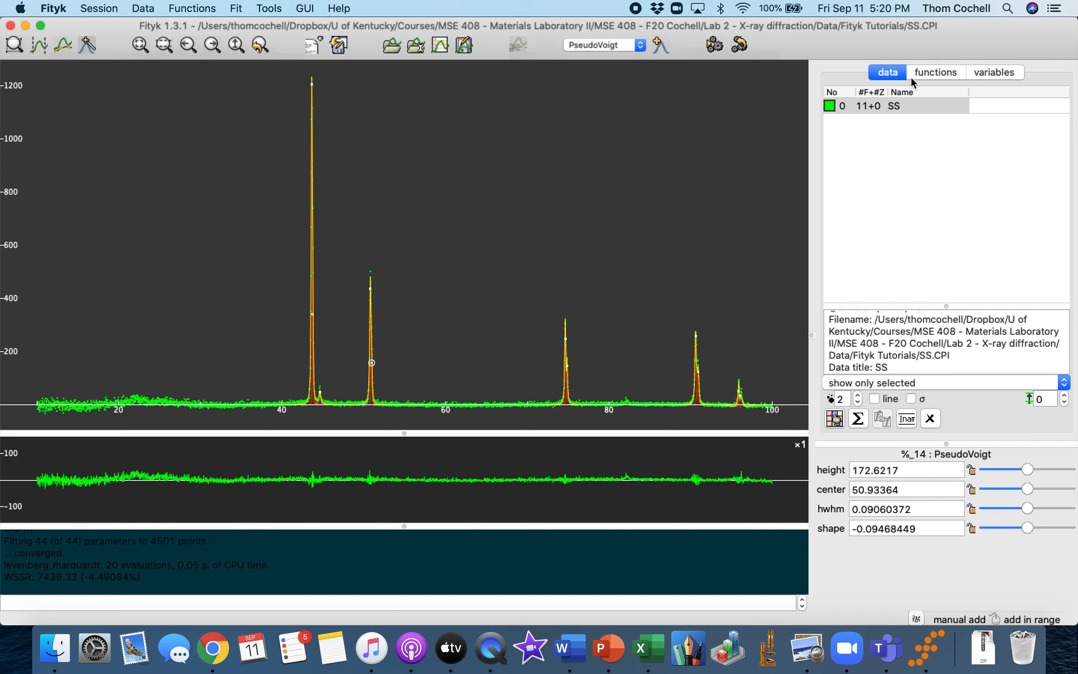
List the model's functions and widen the name, type and center columns so their full entries can be read.
click(935, 72)
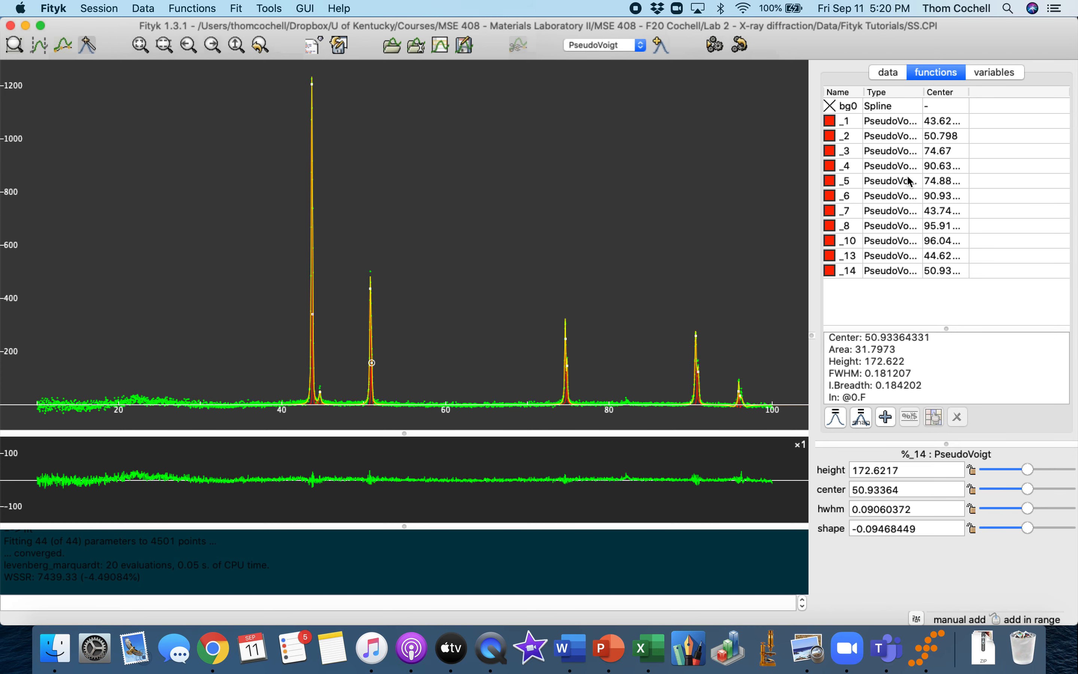
drag(969, 92, 991, 91)
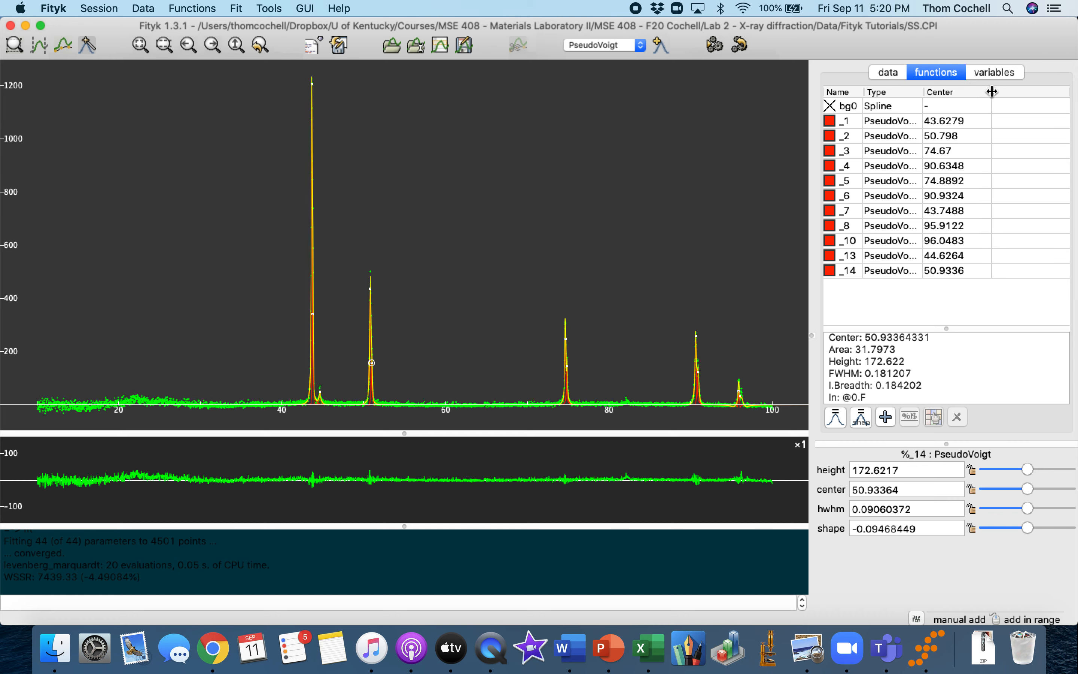
drag(862, 92, 882, 91)
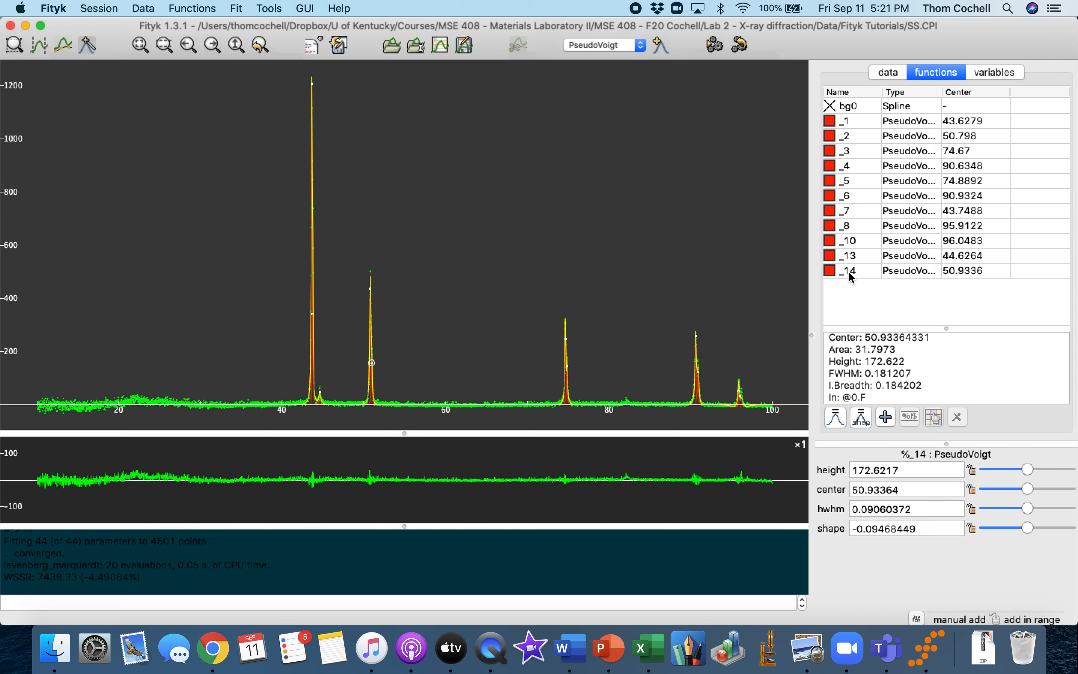
double_click(941, 91)
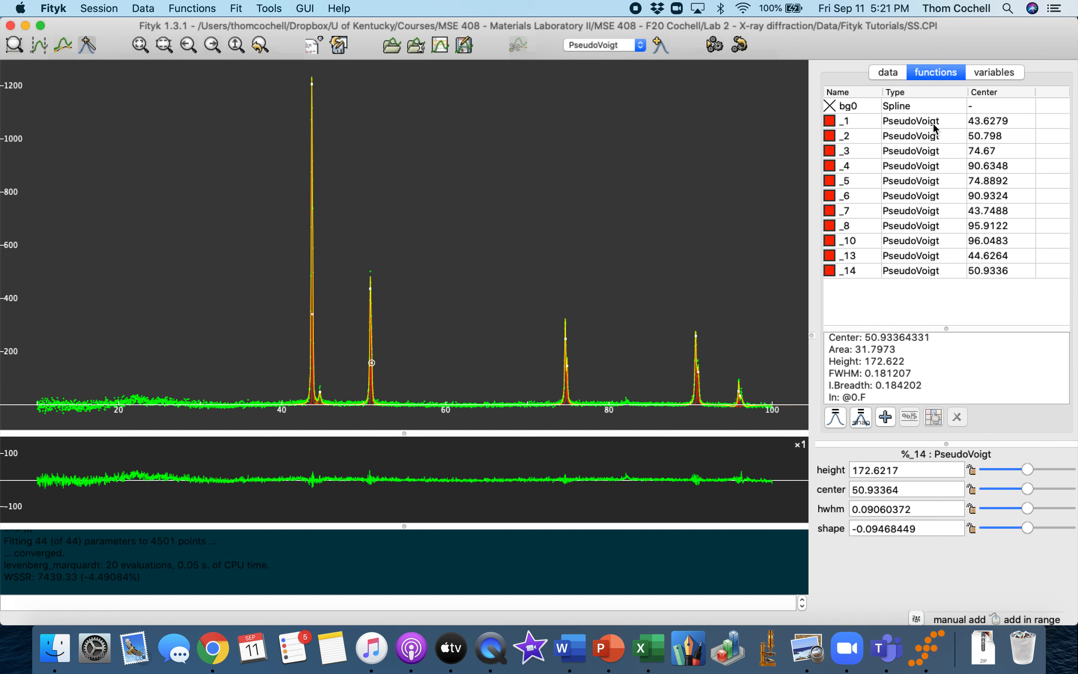
drag(969, 92, 967, 92)
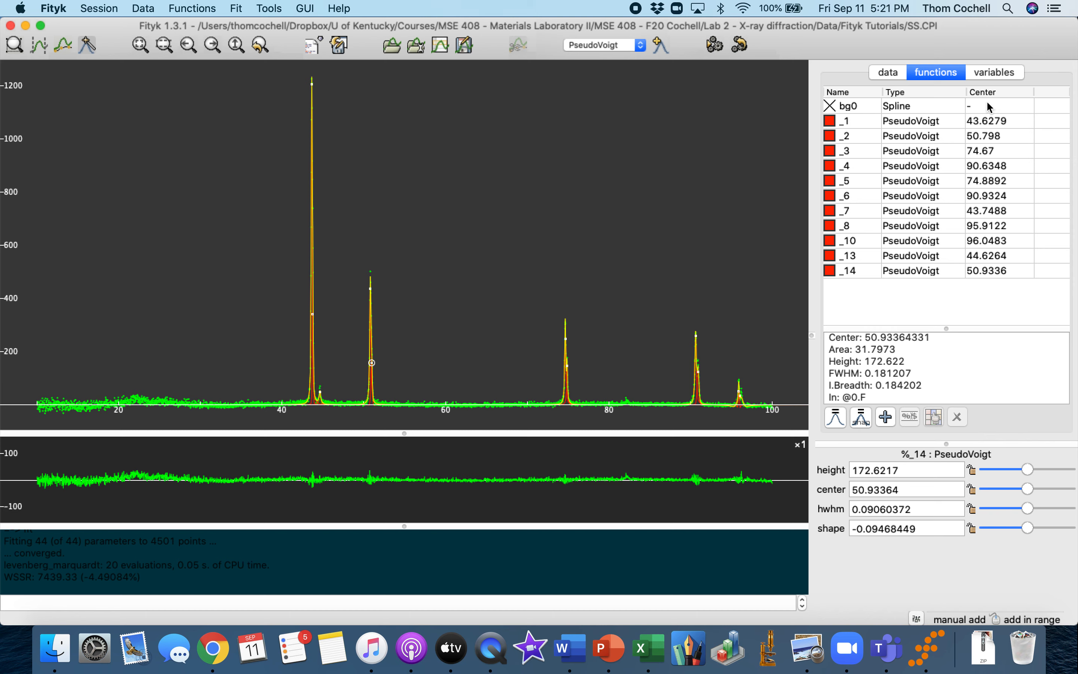
right_click(997, 93)
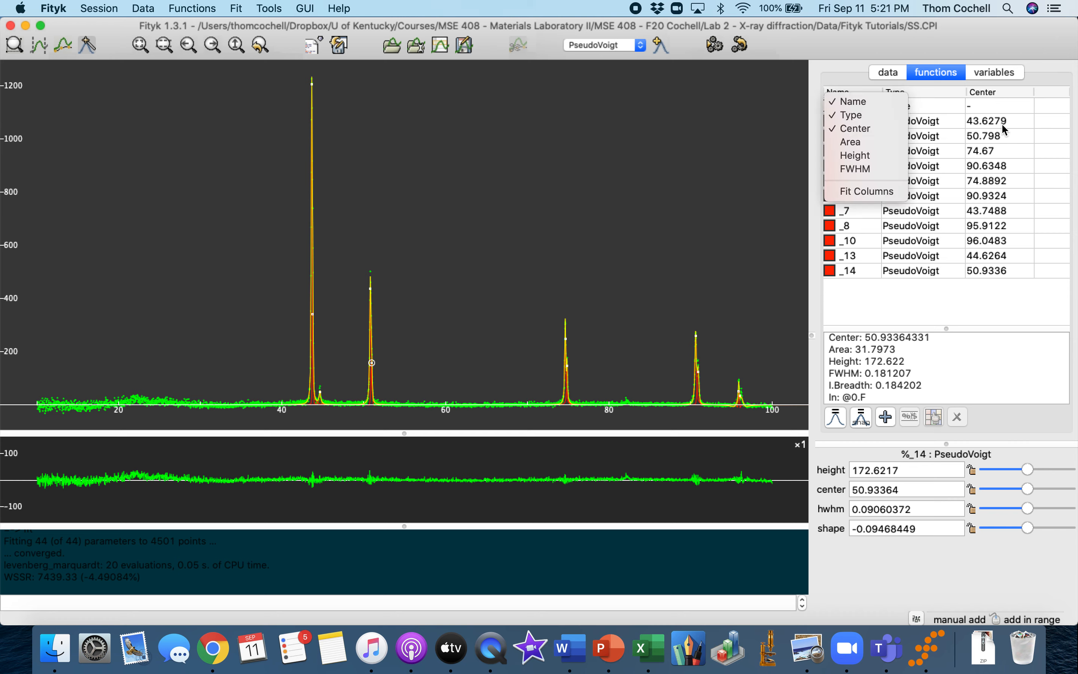
click(1041, 69)
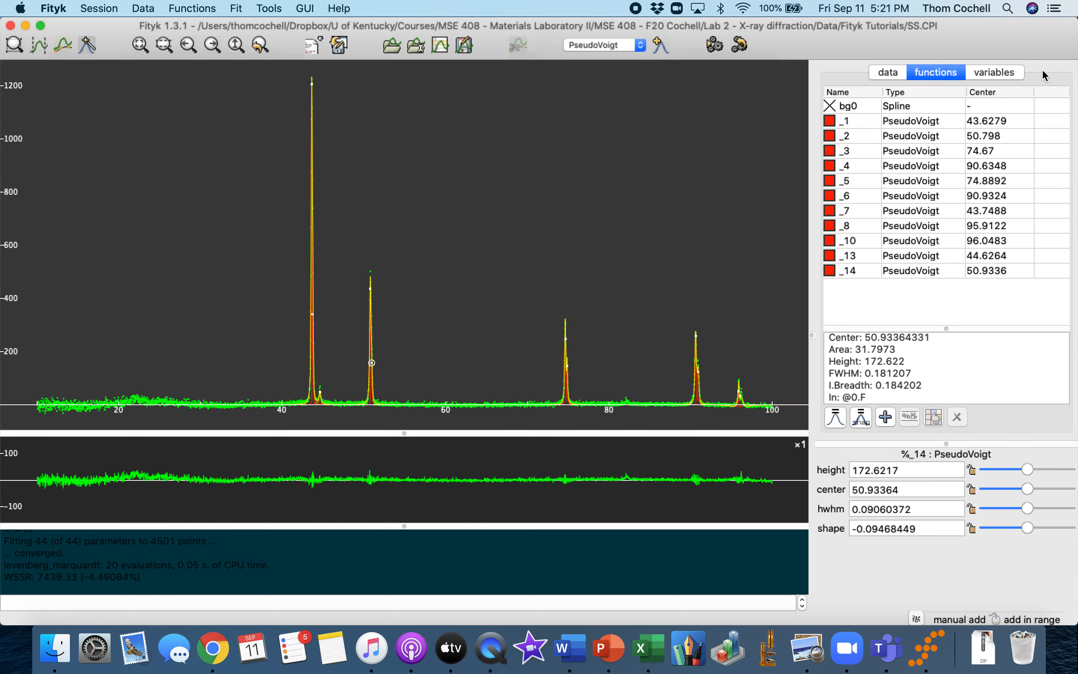
Select function _1 and examine its peak near 43.6 in a close-up of the plot.
click(994, 122)
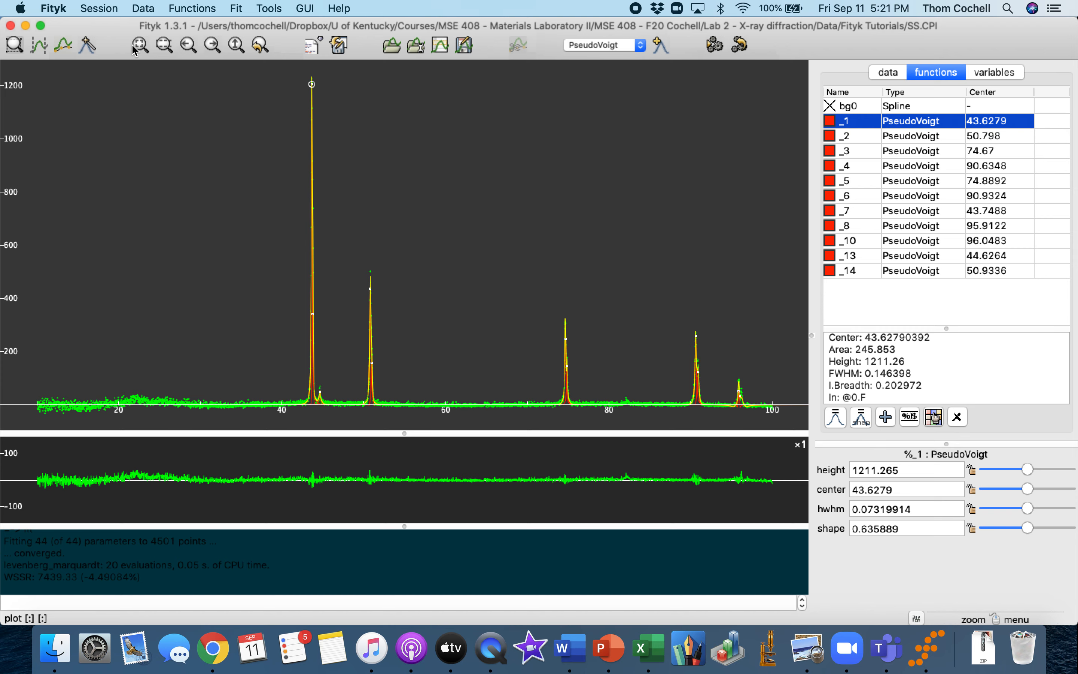
click(319, 406)
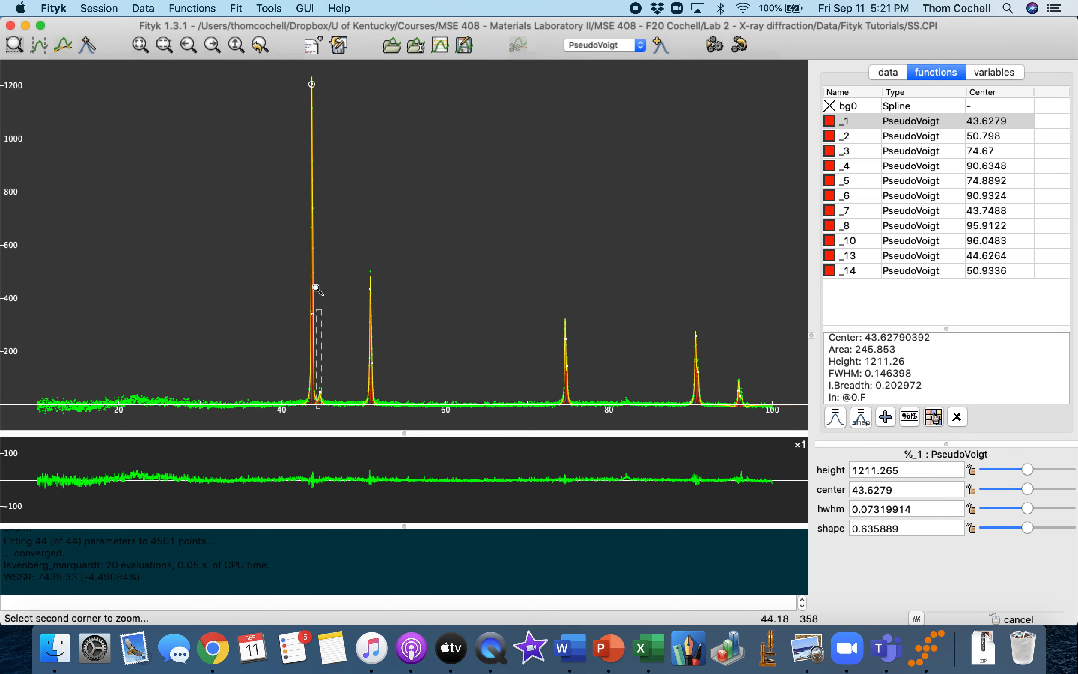
click(297, 70)
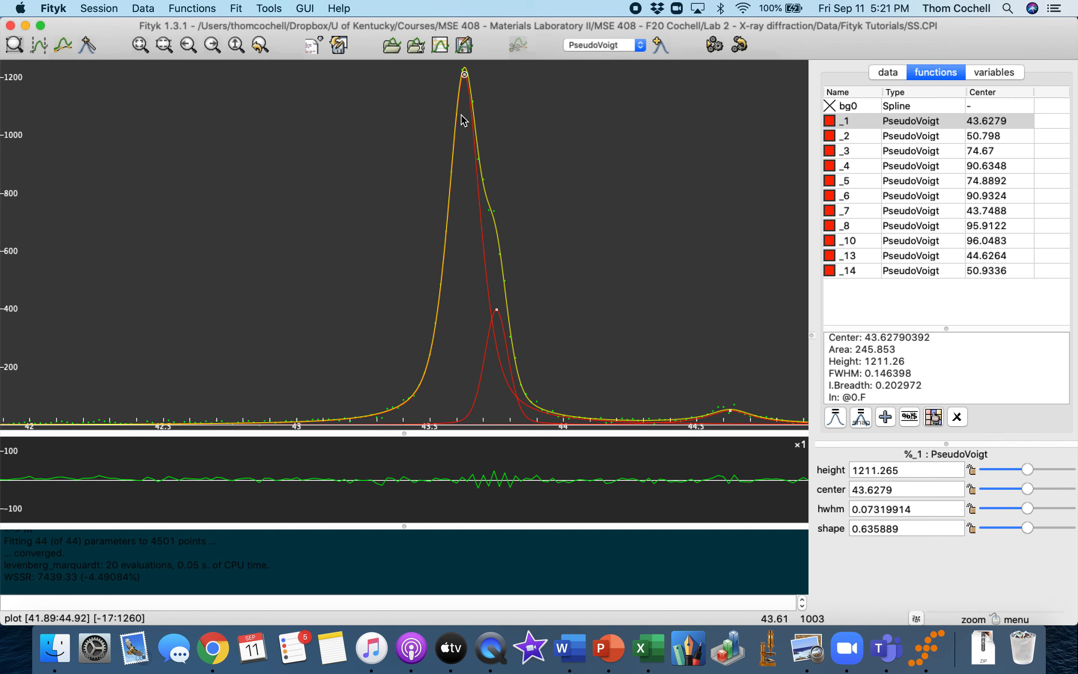
click(937, 136)
click(936, 121)
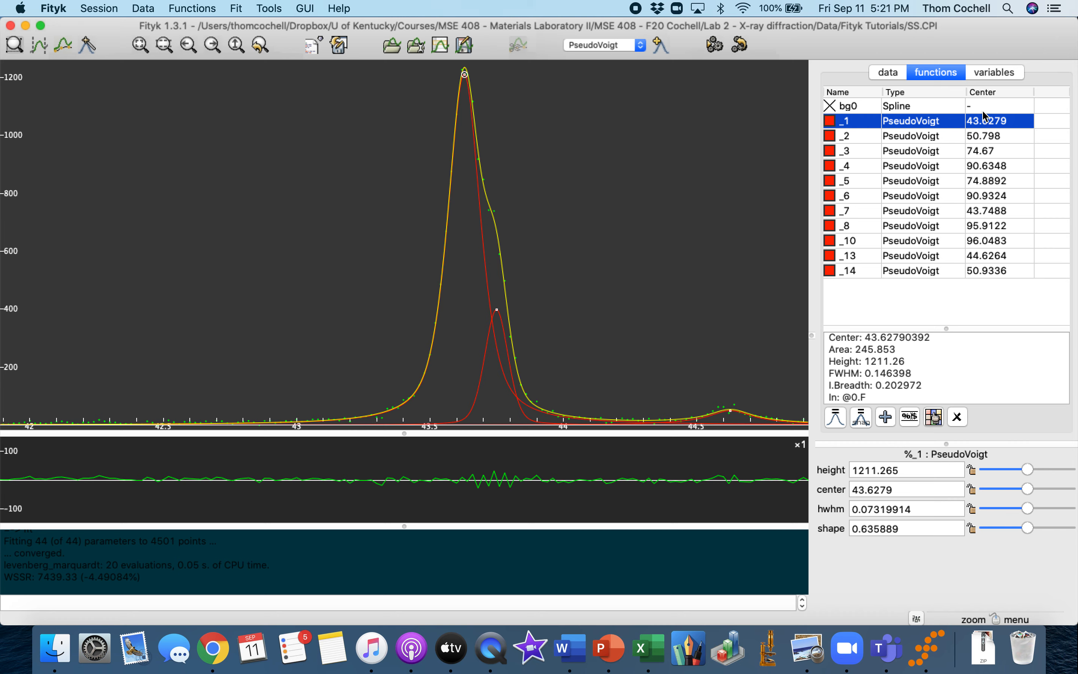
Add the Area, Height and FWHM columns to the function list.
right_click(1040, 91)
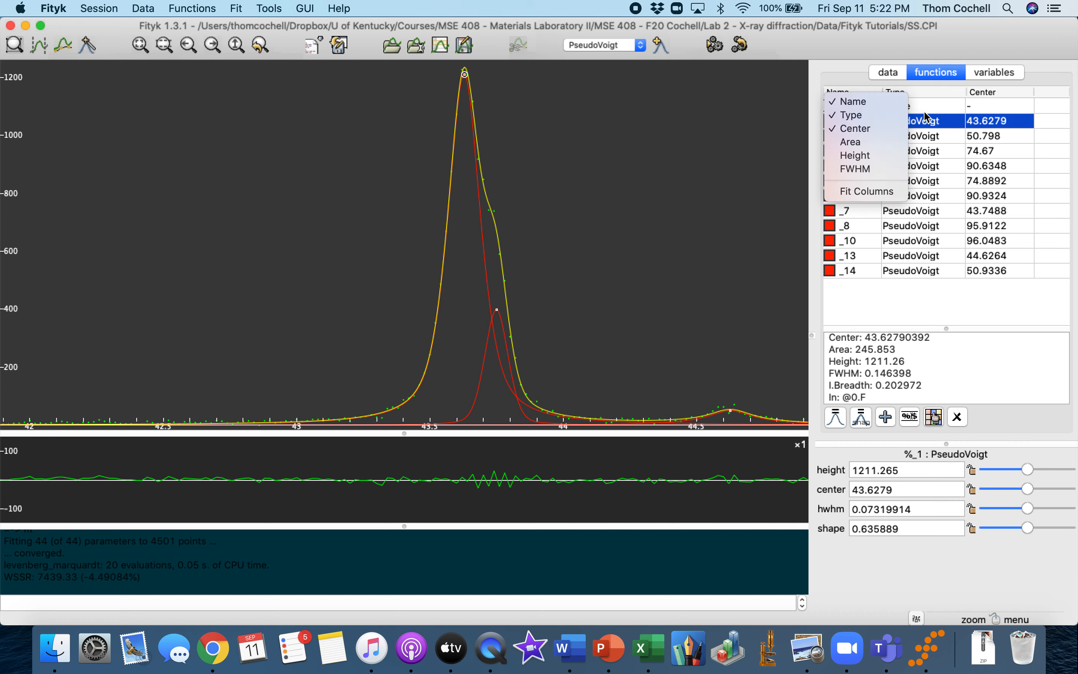
click(866, 143)
right_click(1024, 89)
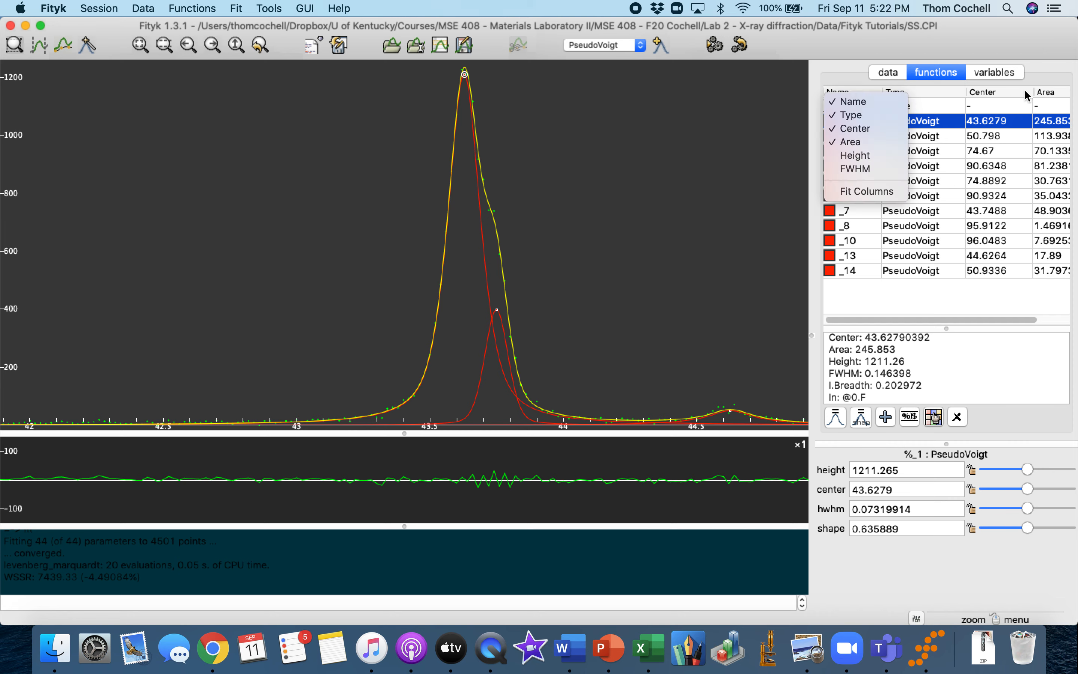
click(866, 154)
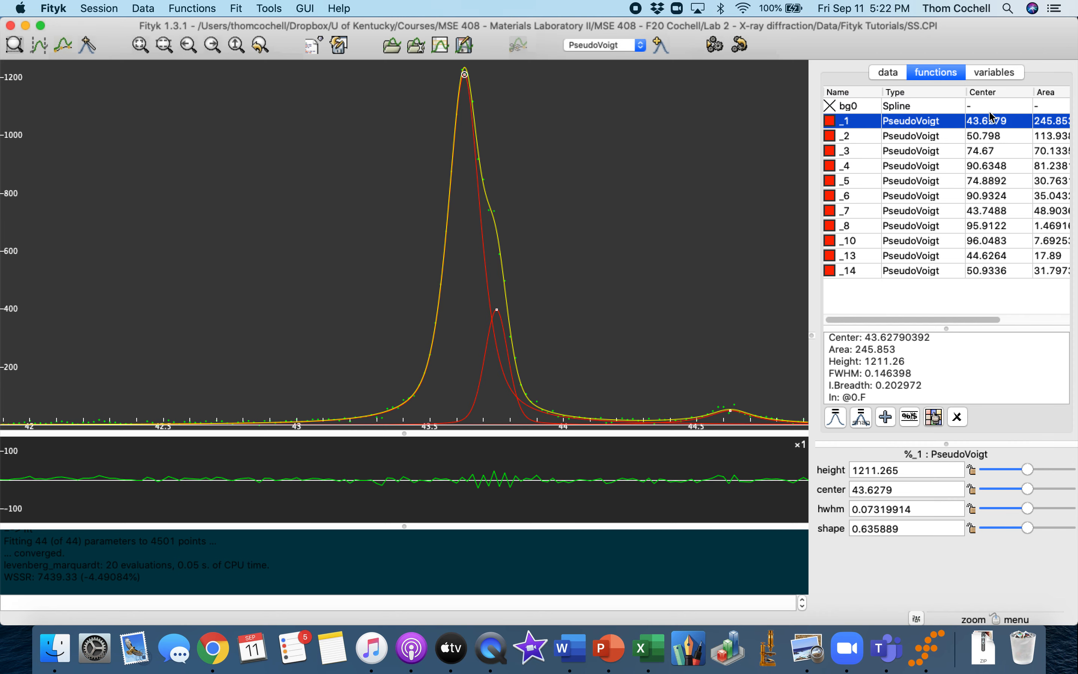
right_click(1020, 91)
click(879, 171)
scroll(996, 194, right, 5)
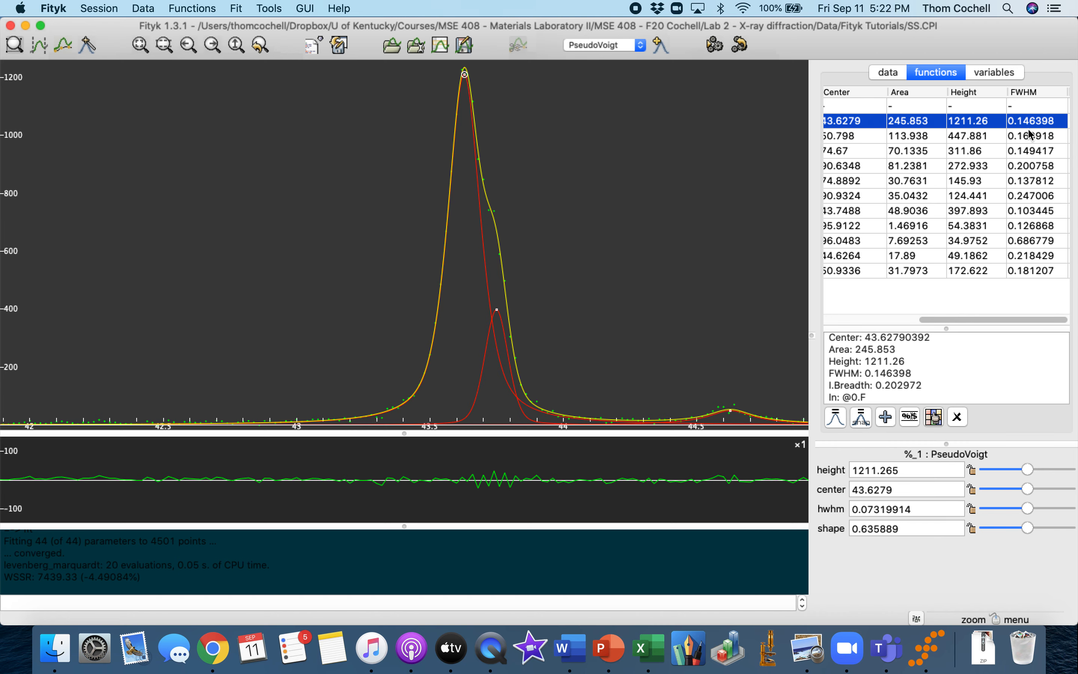
Review the center, area, height and FWHM values across the fitted peaks, and select function _4.
click(1040, 136)
click(1046, 125)
scroll(1015, 267, left, 2)
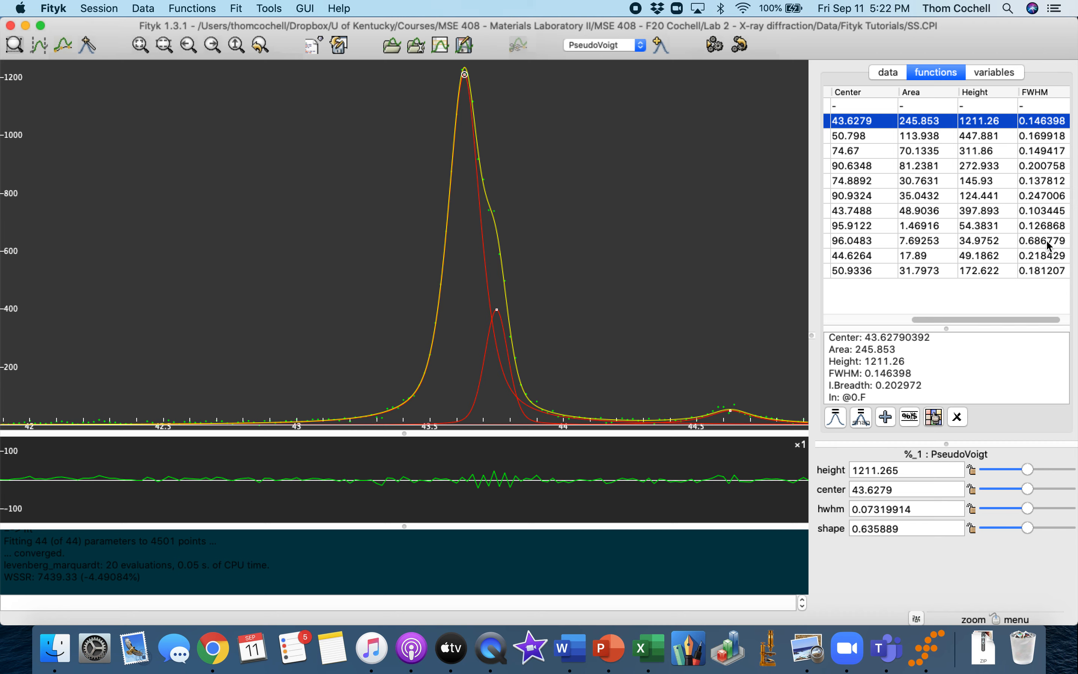
scroll(949, 218, right, 2)
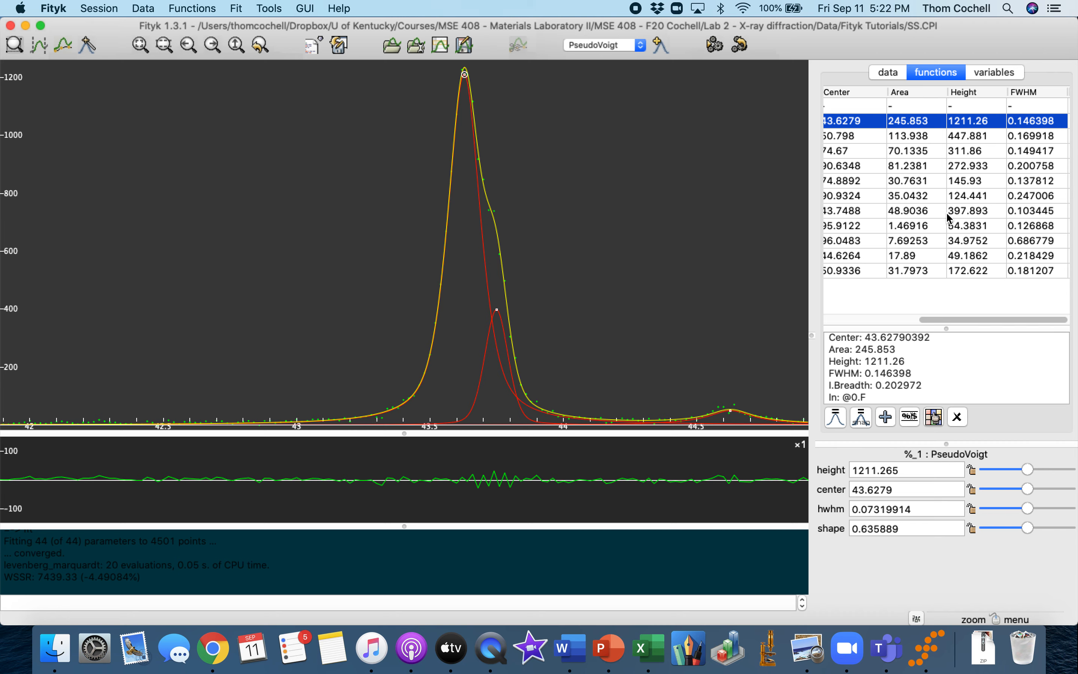
scroll(949, 219, left, 10)
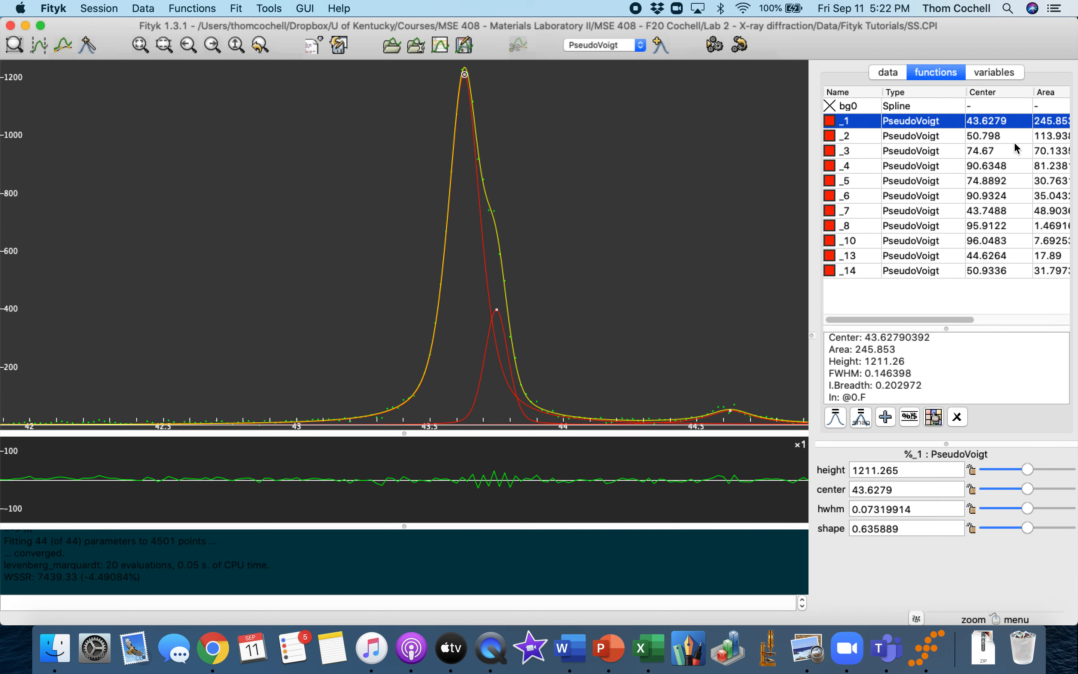
click(928, 166)
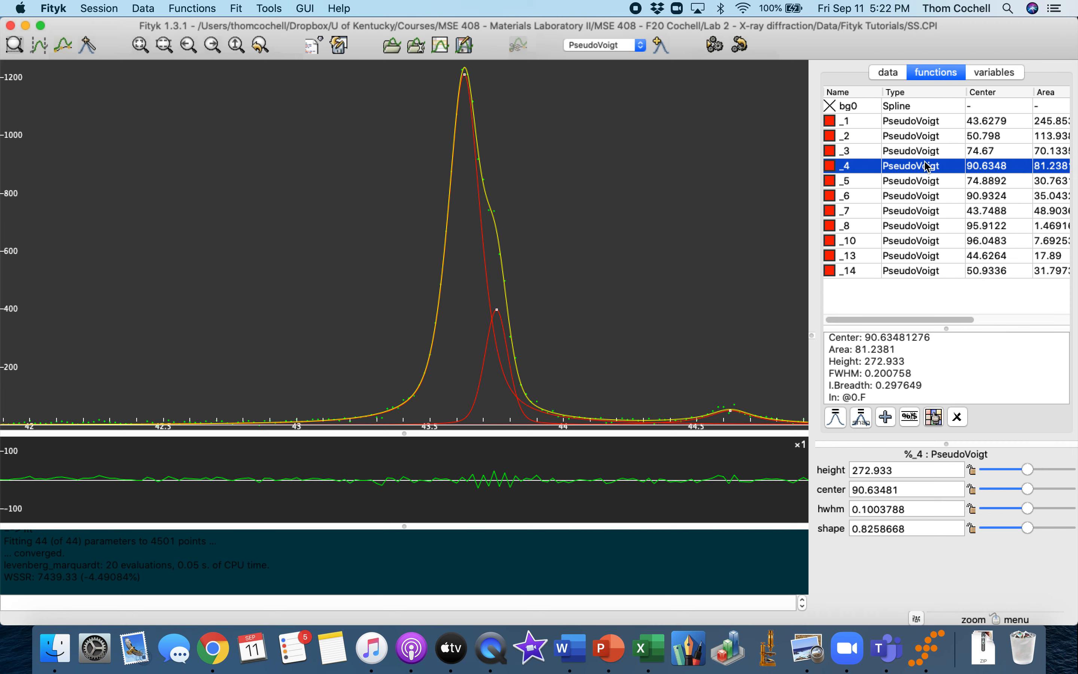
Export the peak parameters as SS.peaks to the Fityk Tutorials folder, without standard errors.
click(140, 7)
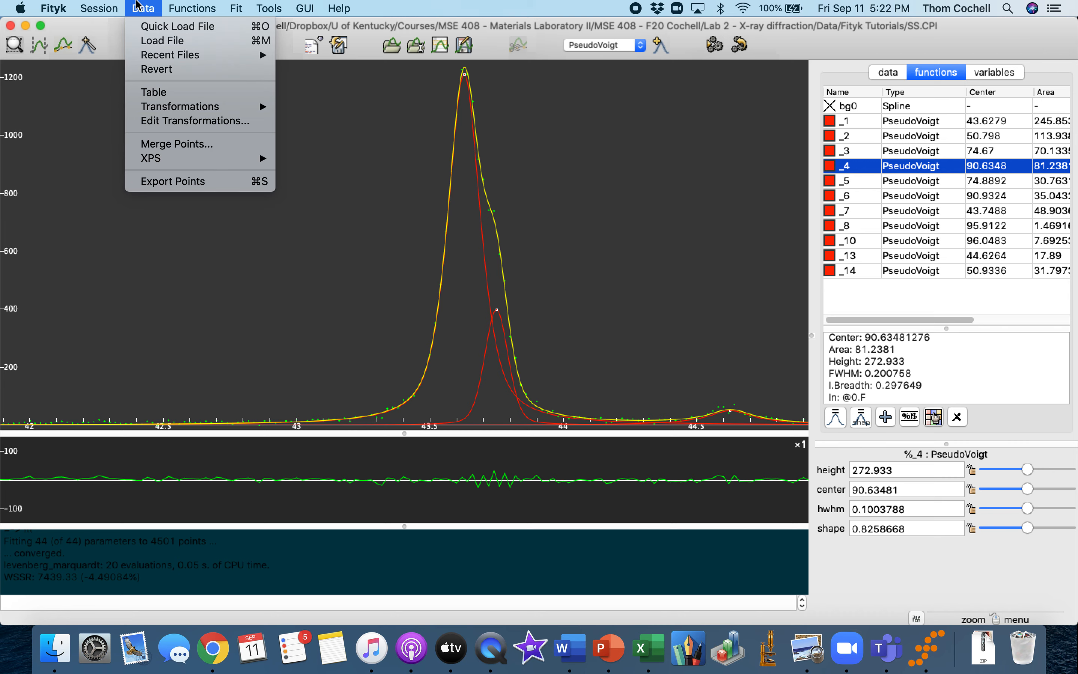
mouse_move(107, 5)
mouse_move(204, 11)
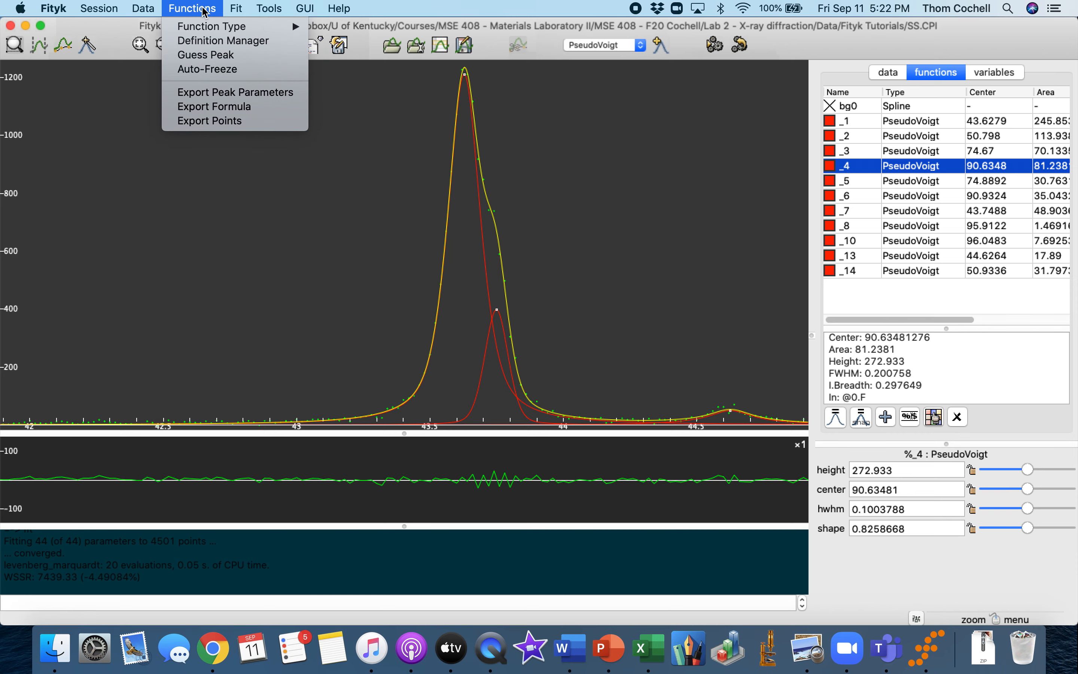
click(262, 100)
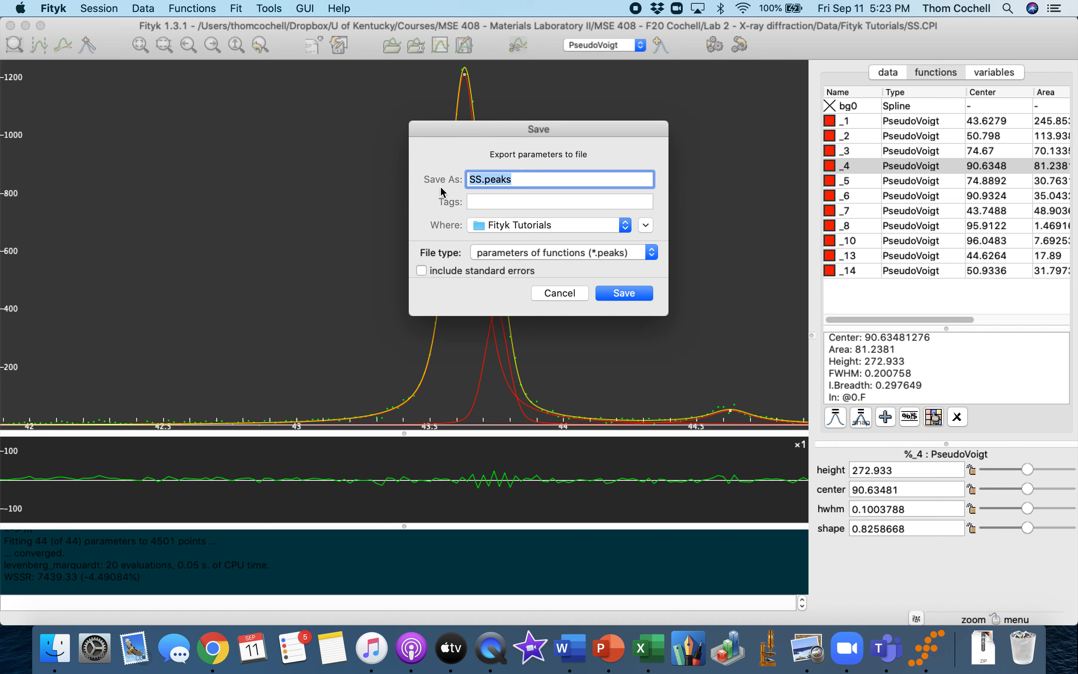
click(534, 251)
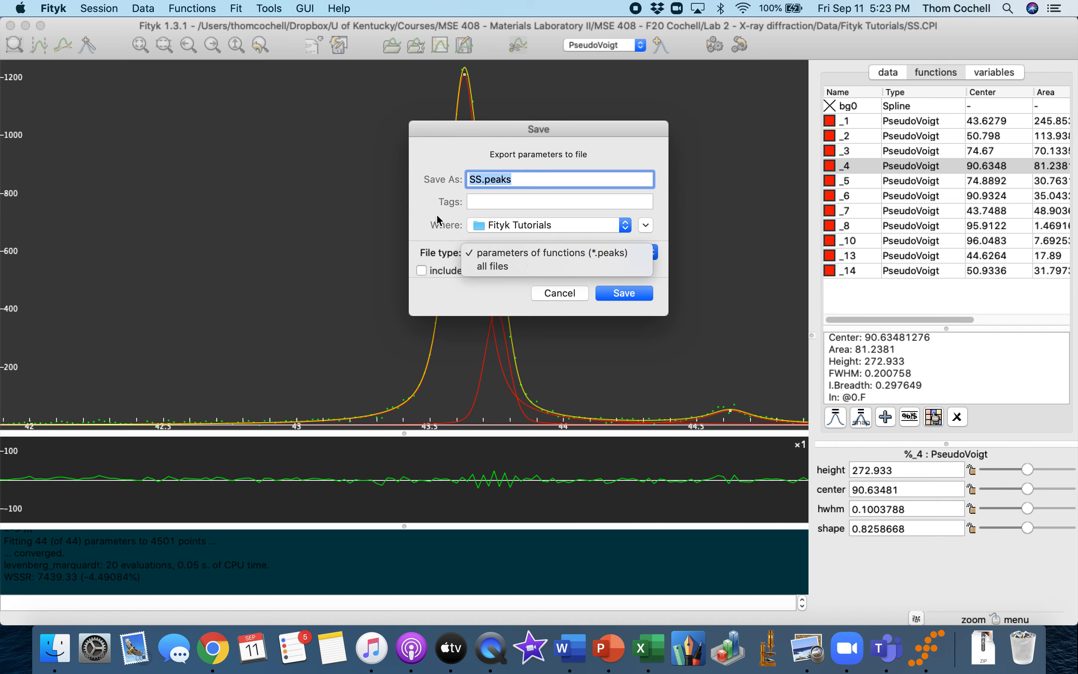
click(522, 251)
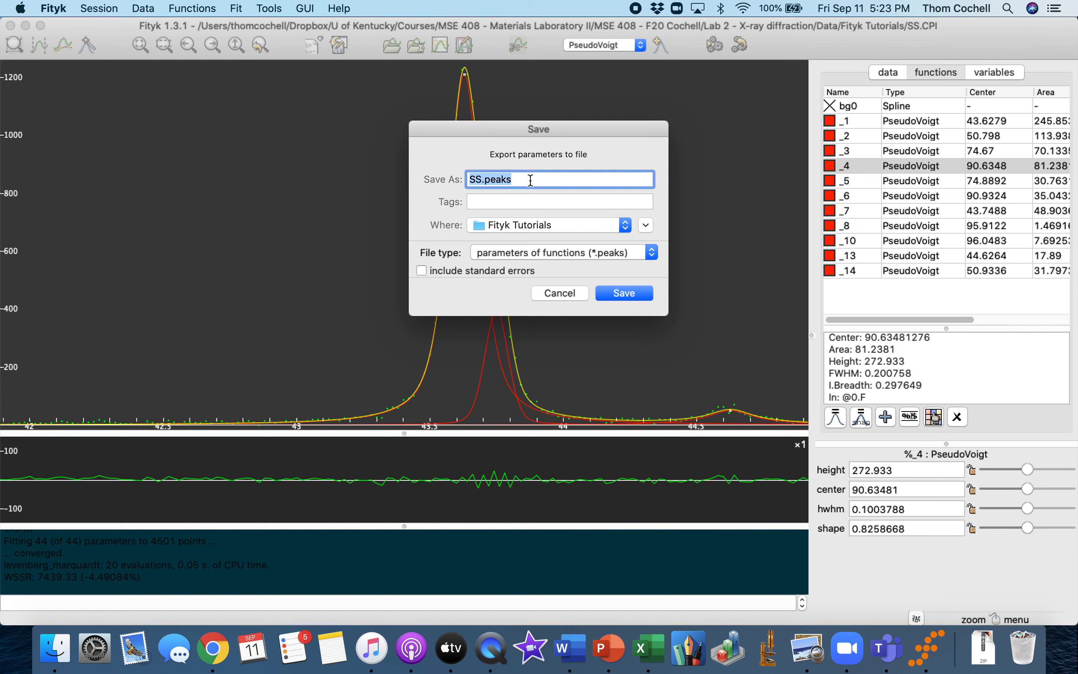
click(624, 293)
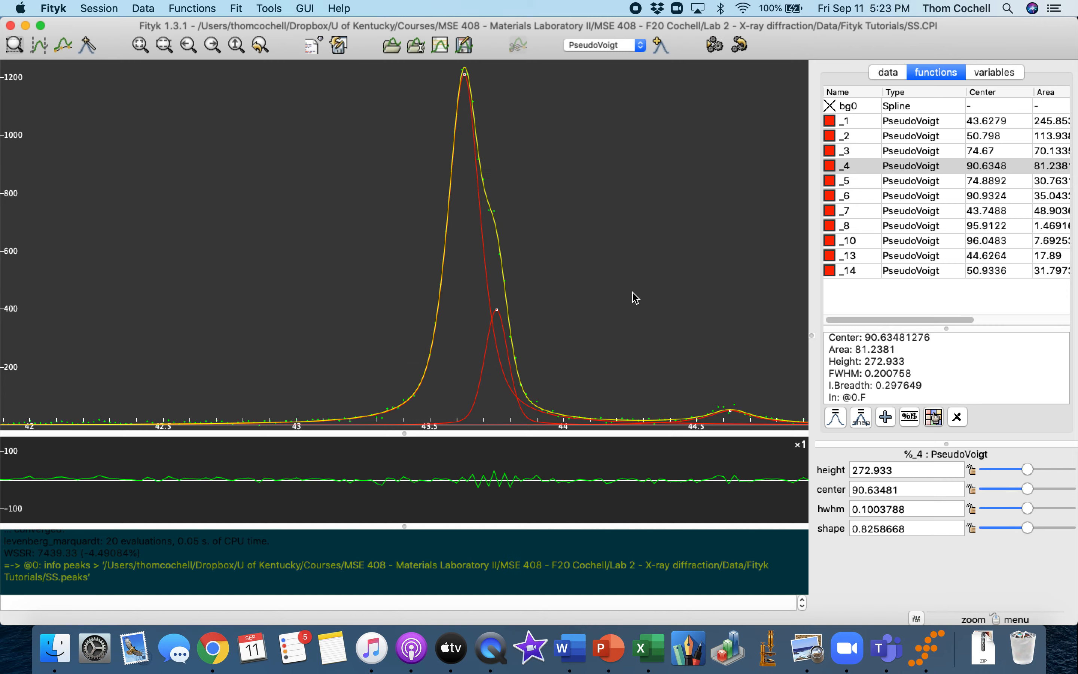
Switch to the Fityk Tutorials folder in Finder and try to open the exported SS.peaks file.
key(ctrl+Up)
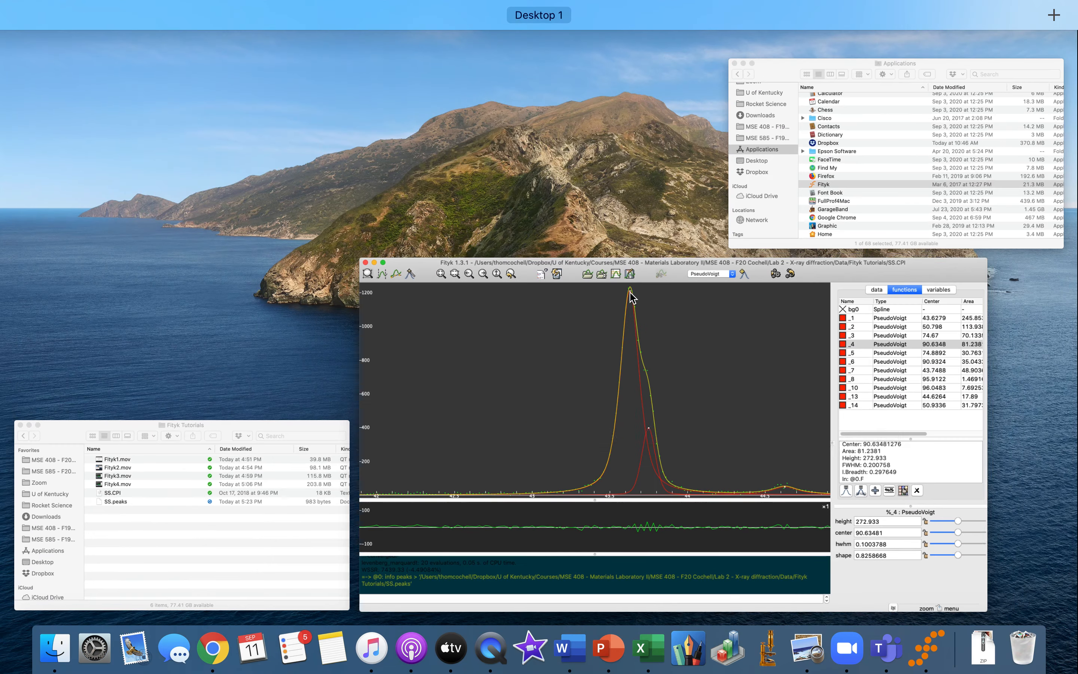
click(242, 524)
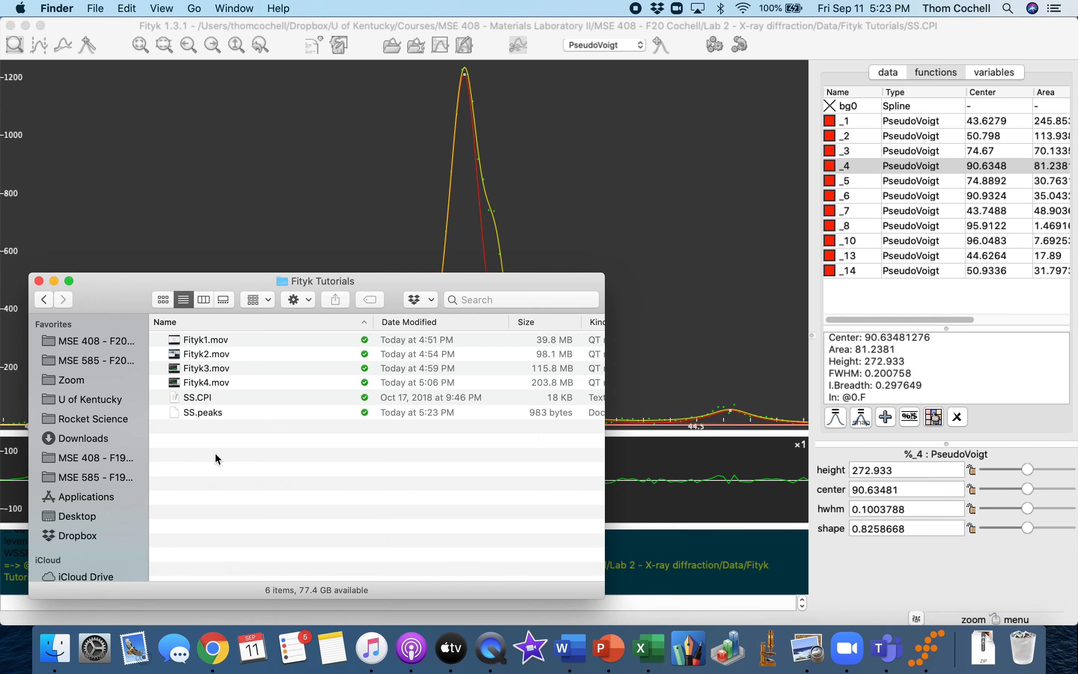
click(214, 416)
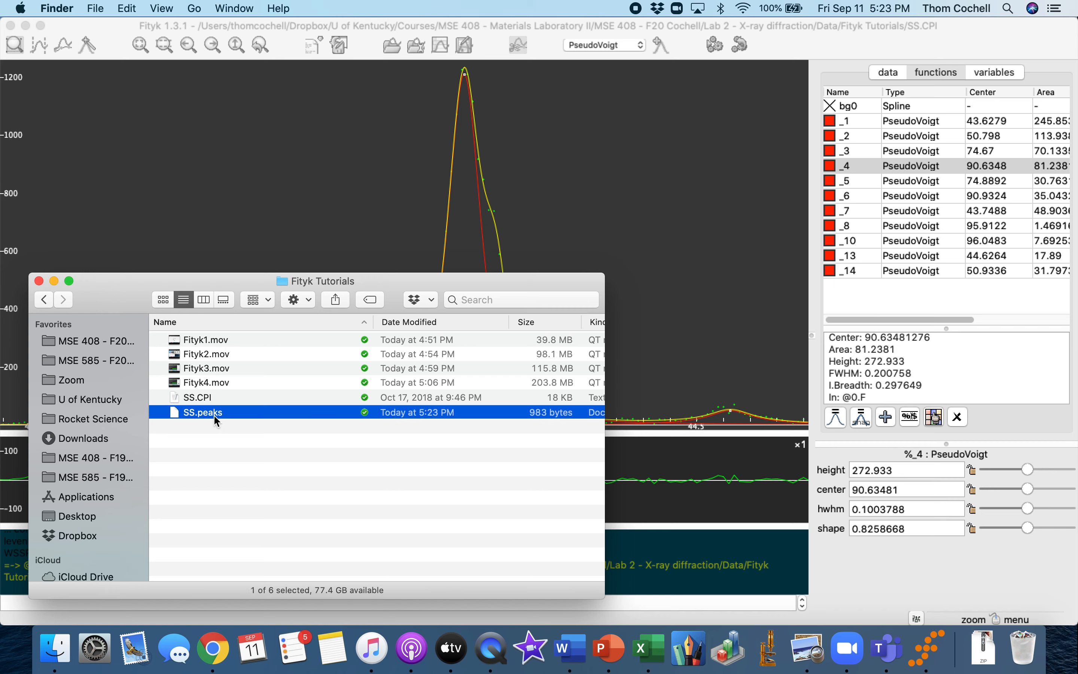
double_click(213, 414)
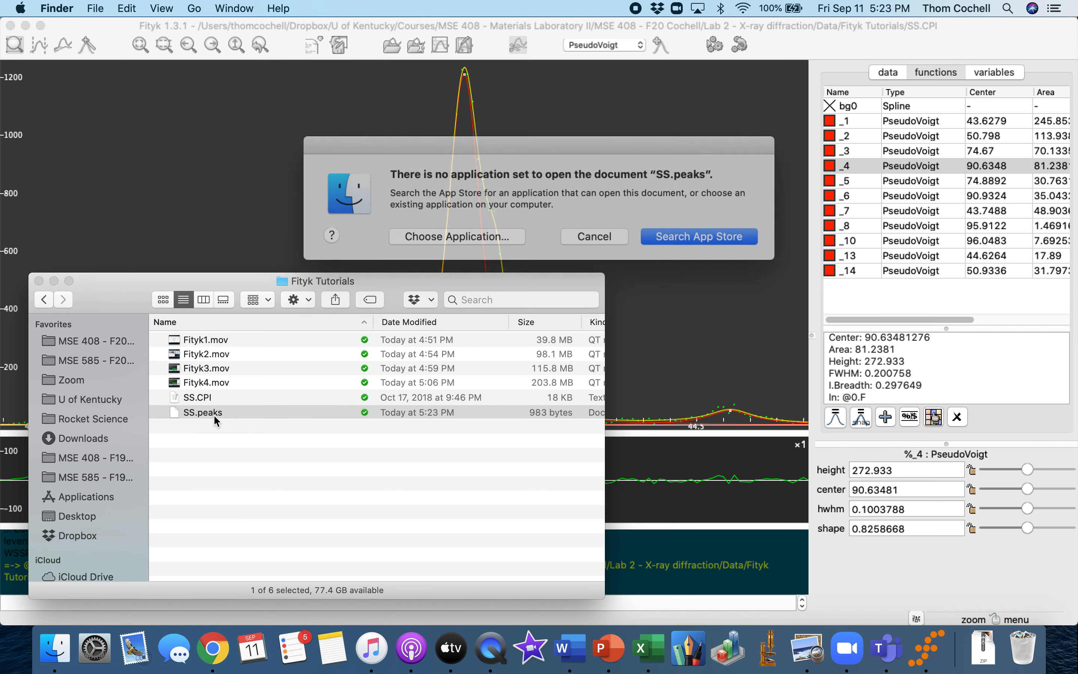
click(600, 232)
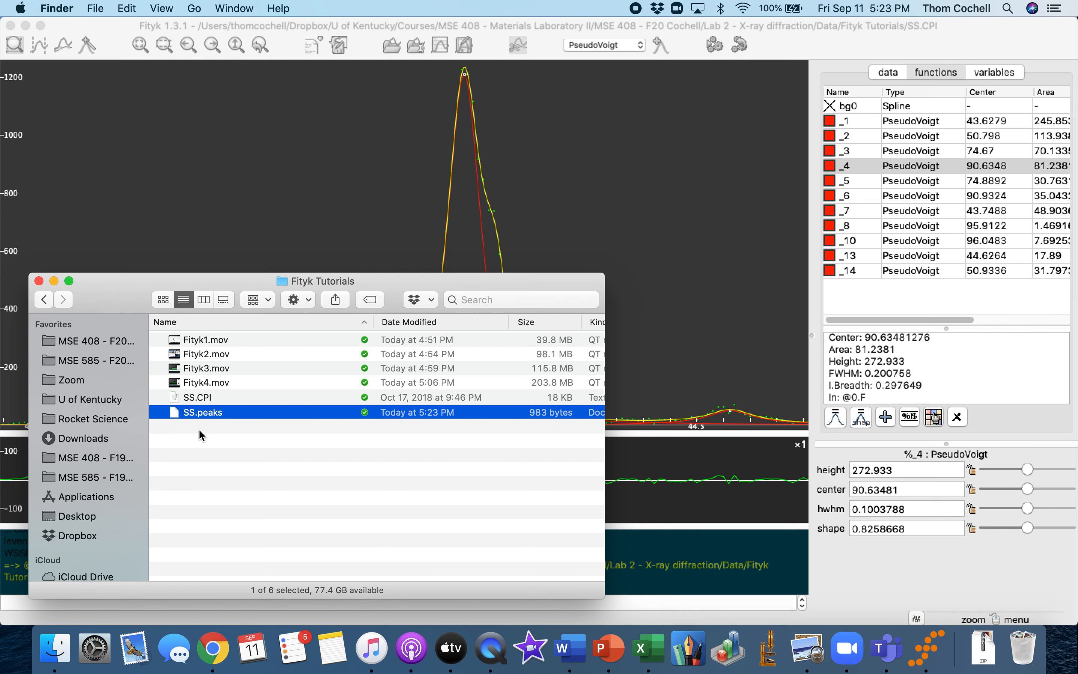
right_click(204, 410)
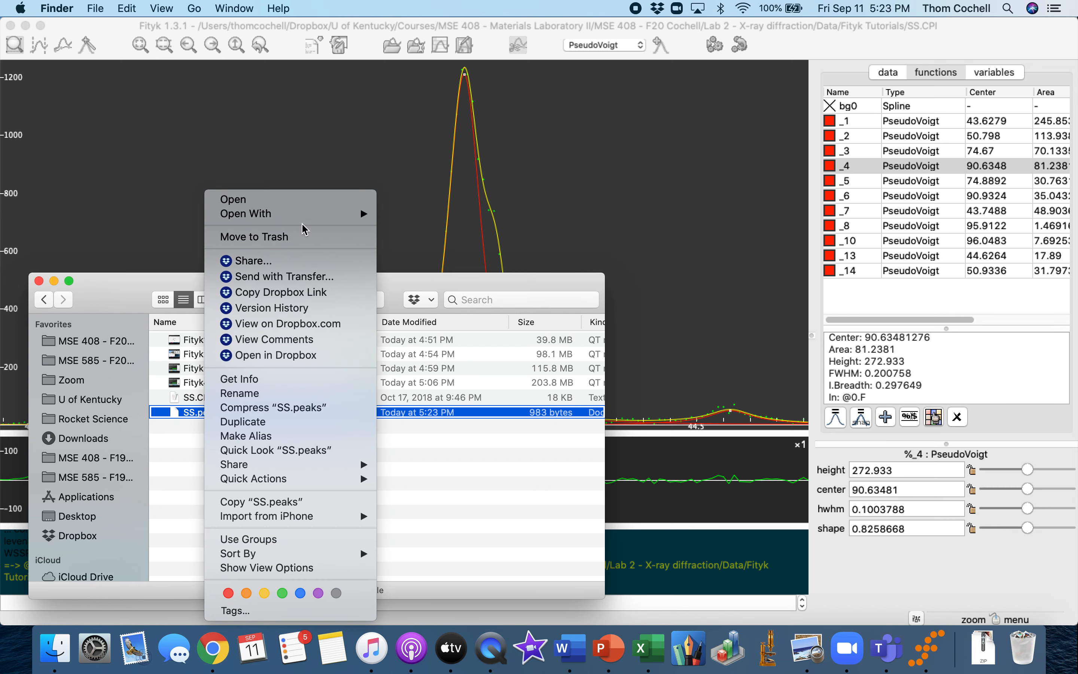
mouse_move(314, 216)
click(321, 490)
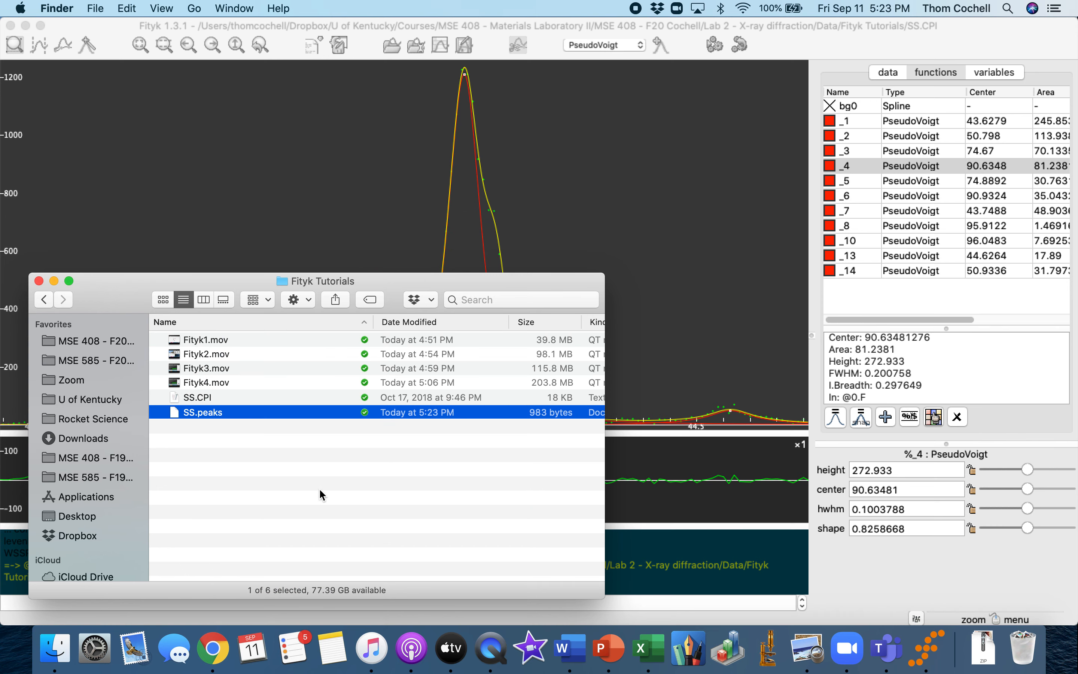
Open the exported SS.peaks file with TextEdit, chosen from the Applications folder.
right_click(212, 411)
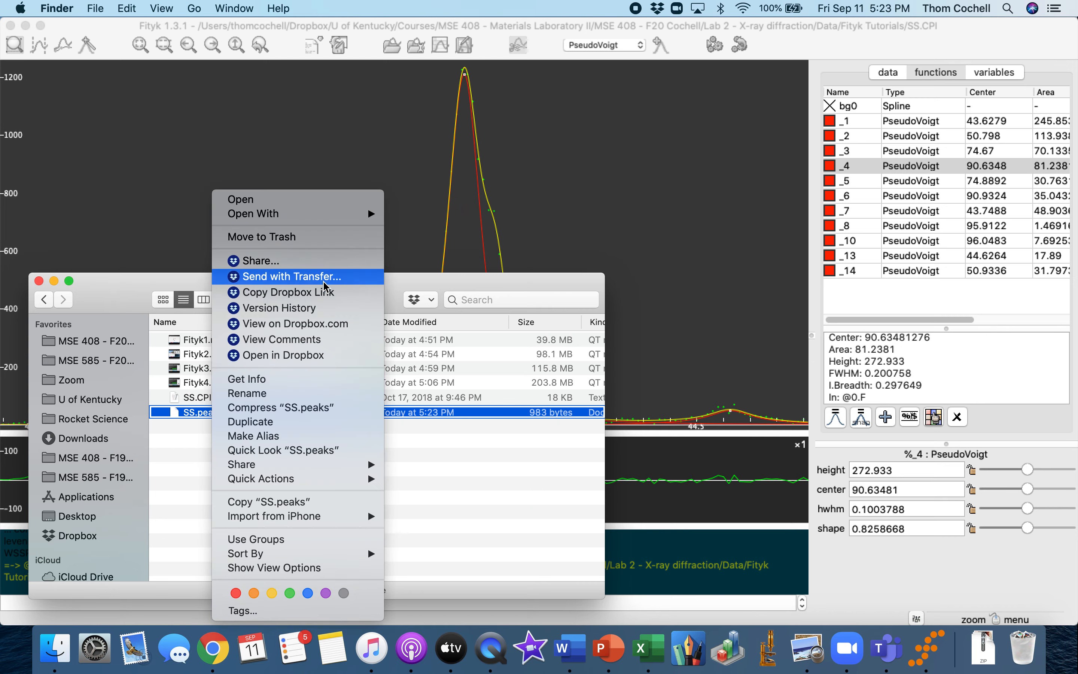
mouse_move(309, 218)
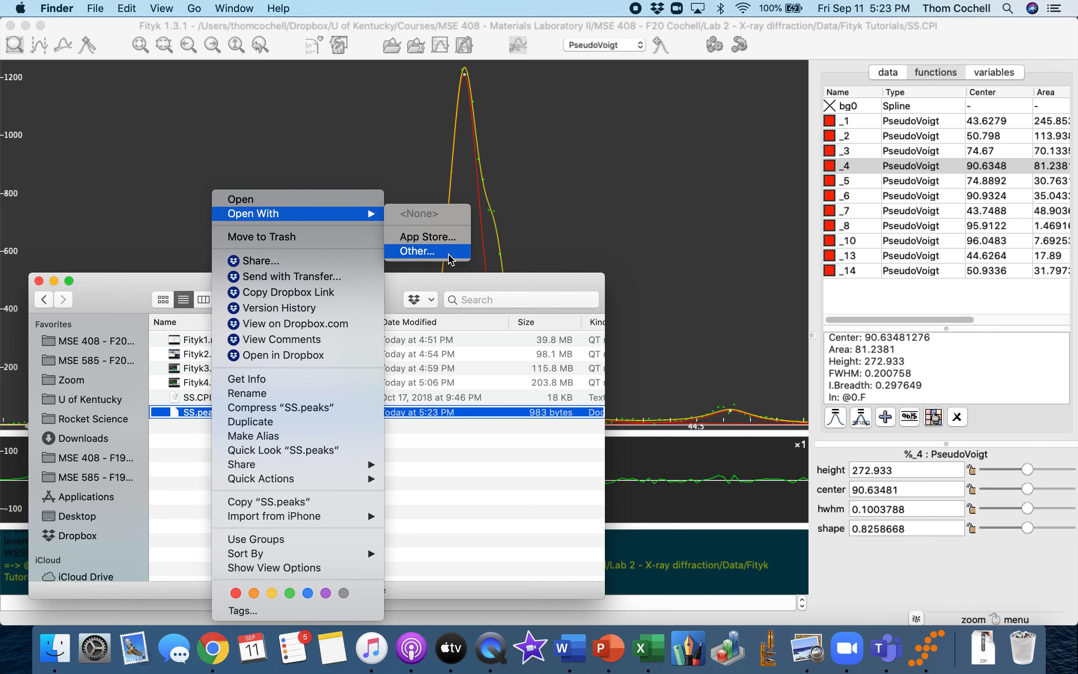
click(432, 251)
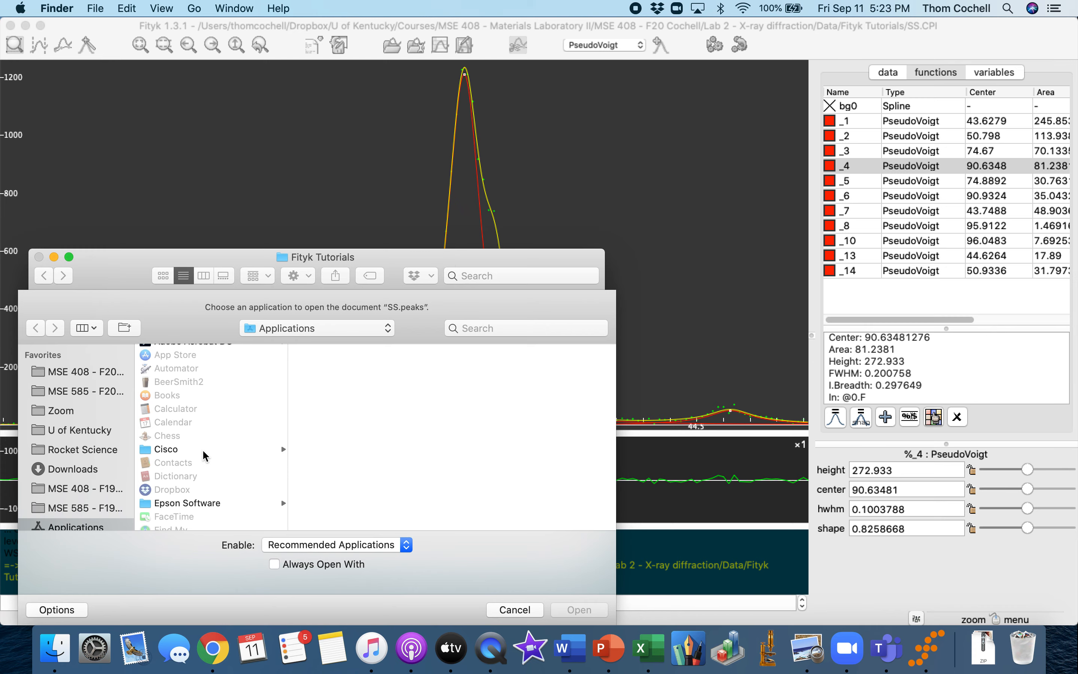
scroll(202, 450, down, 10)
click(171, 442)
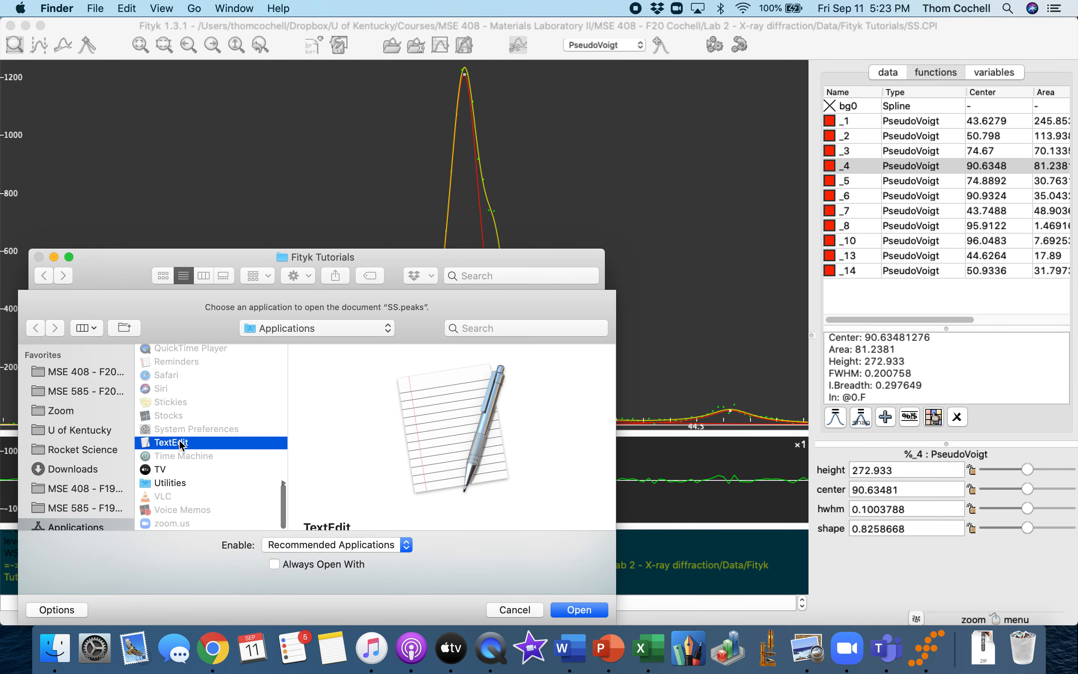
click(583, 611)
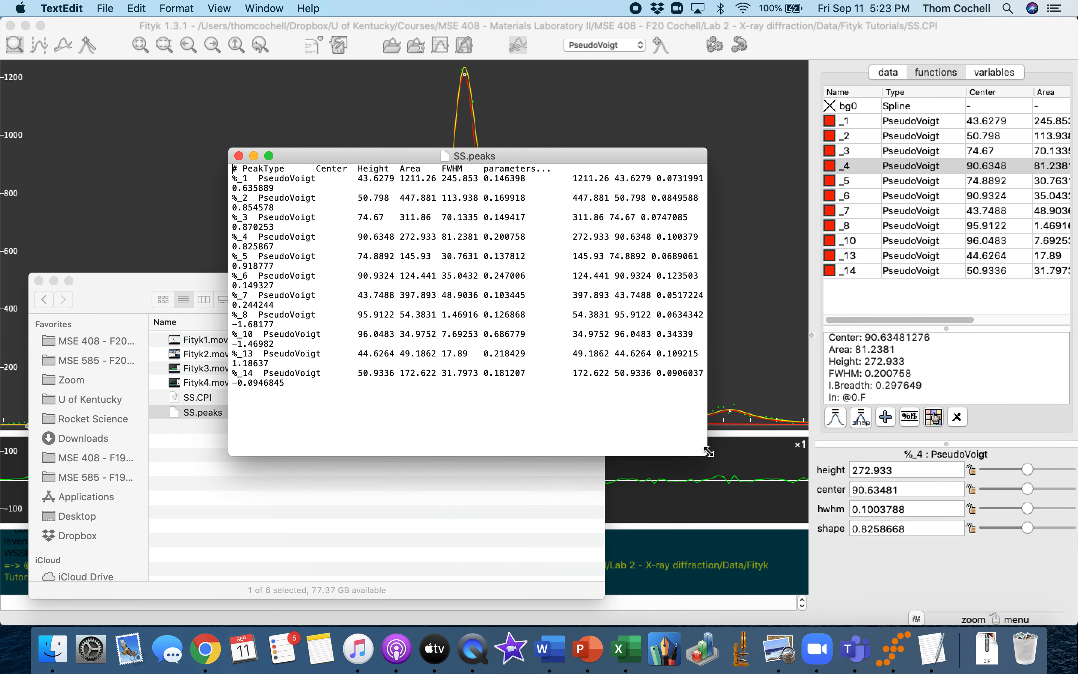
Widen the SS.peaks document window to review each peak's parameters on a single line, and close the document.
drag(706, 455, 881, 437)
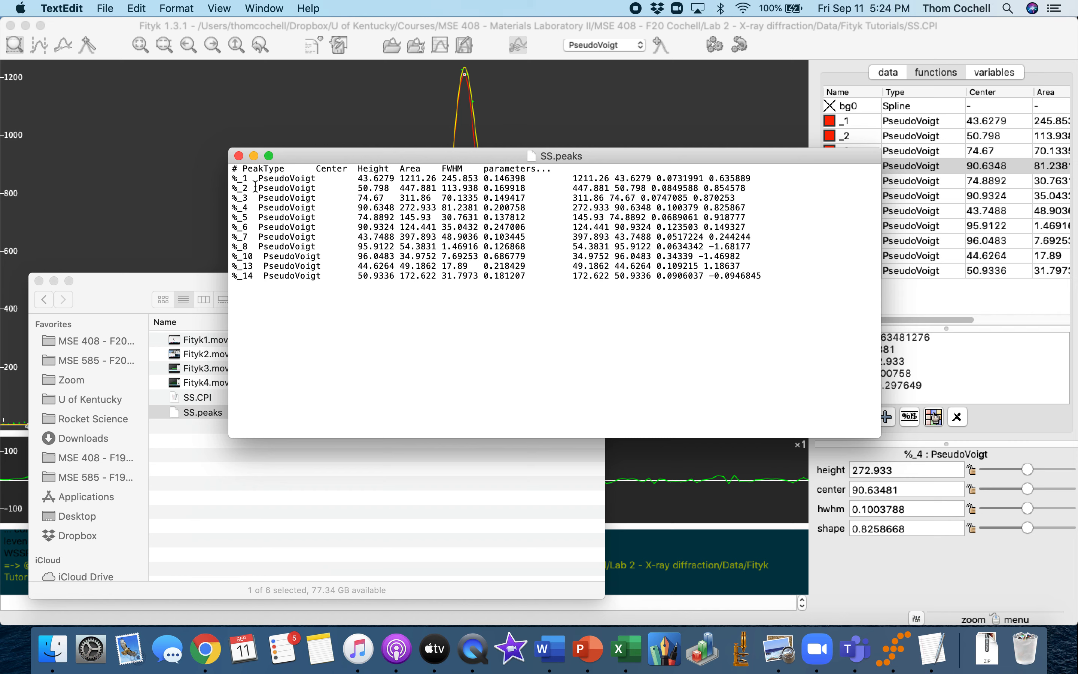
click(239, 155)
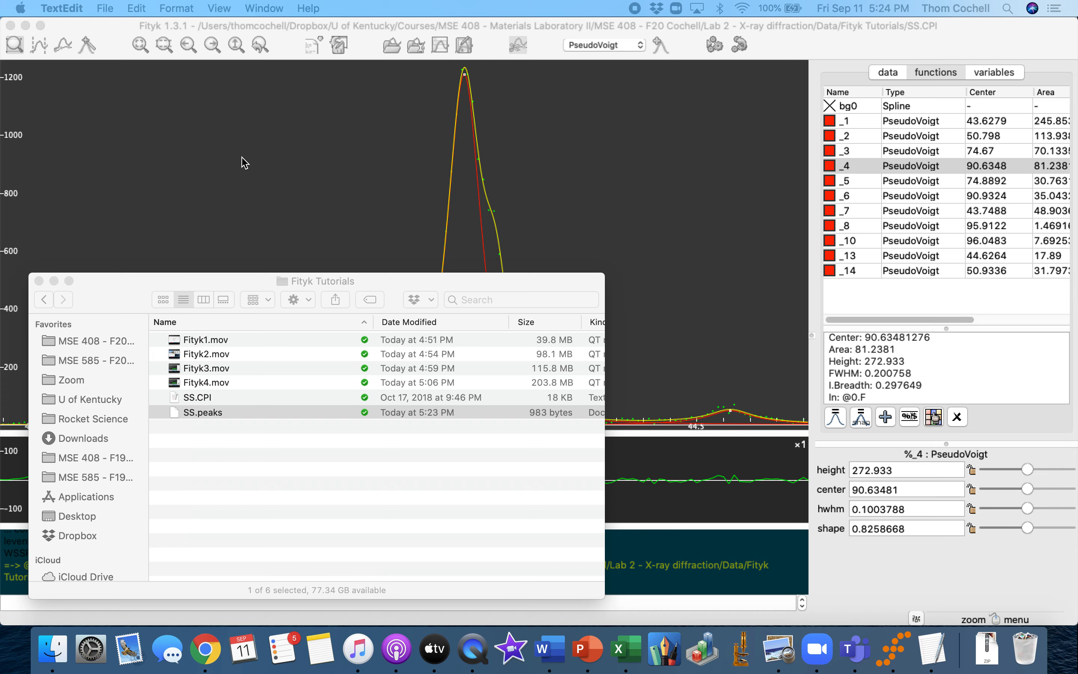